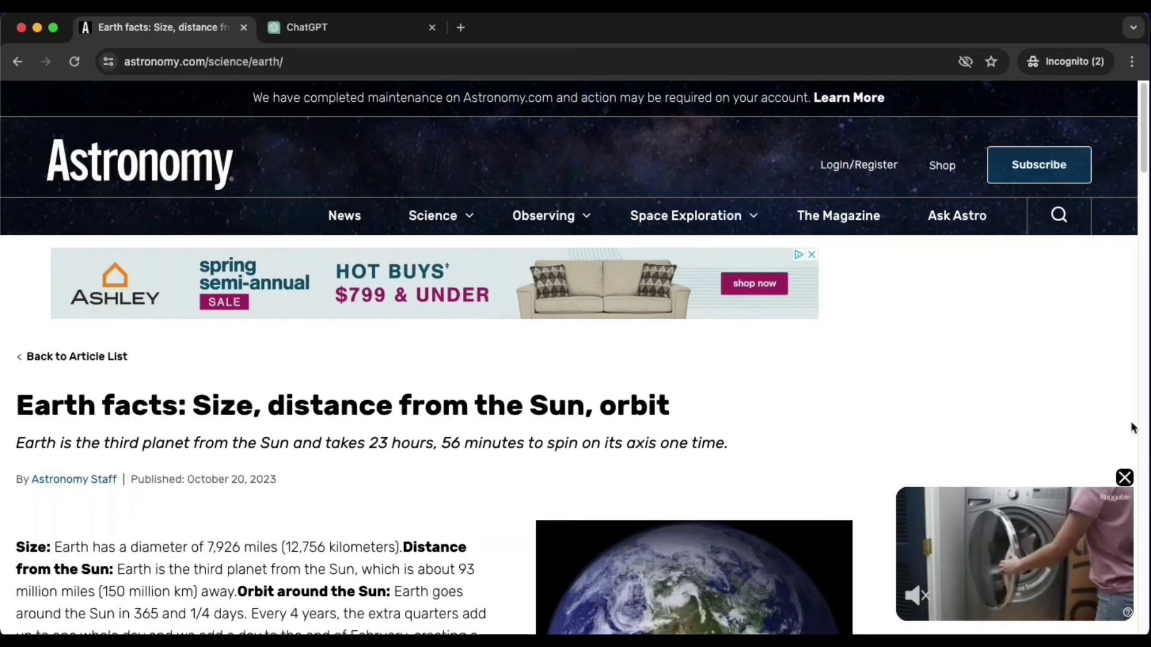
Step: Select the Earth facts article from its title through the Pacific Ocean paragraph, then switch to ChatGPT
{"action": "scroll", "coordinate": [111, 443], "scroll_direction": "down", "scroll_amount": 7}
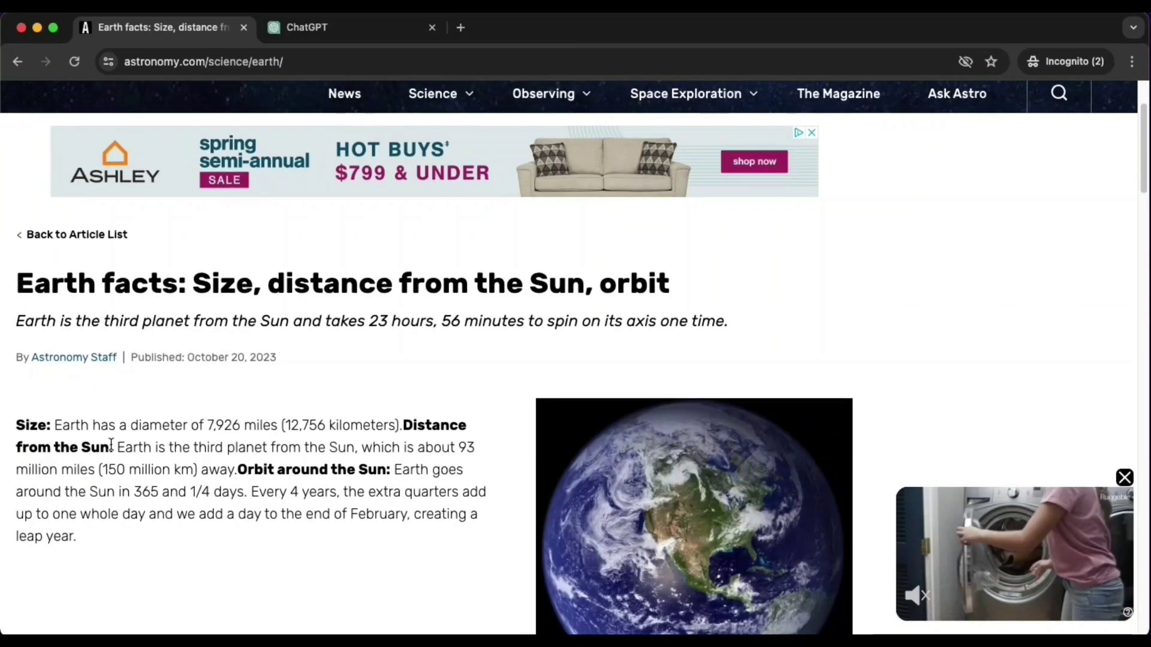
{"action": "scroll", "coordinate": [111, 444], "scroll_direction": "down", "scroll_amount": 11}
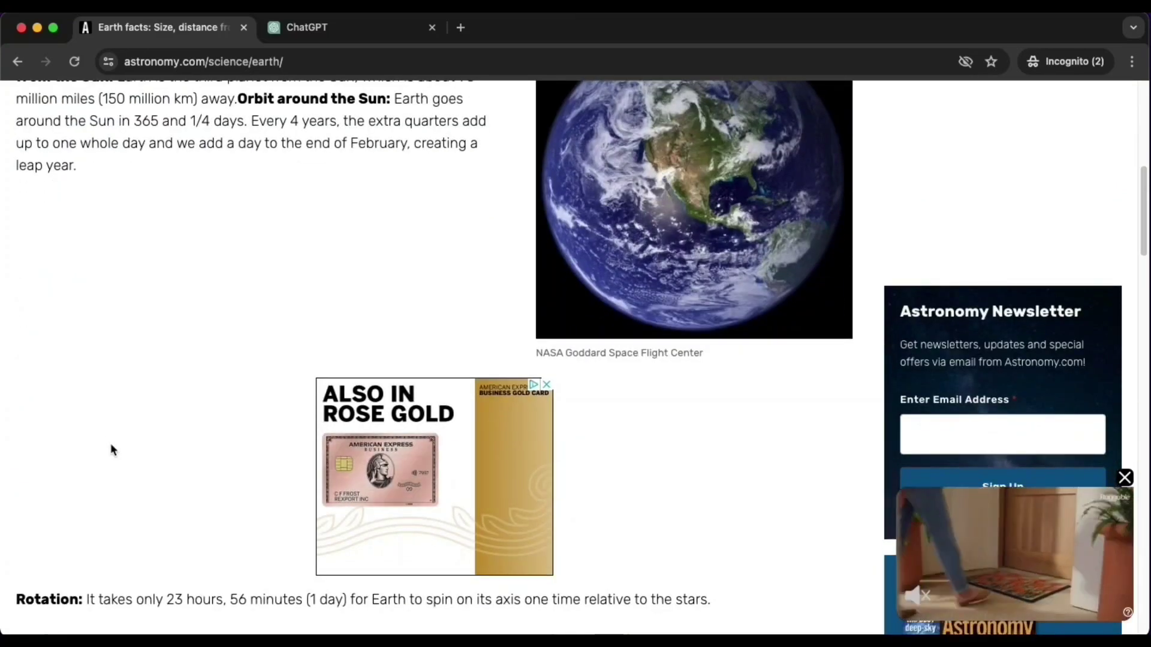
{"action": "scroll", "coordinate": [110, 447], "scroll_direction": "down", "scroll_amount": 5}
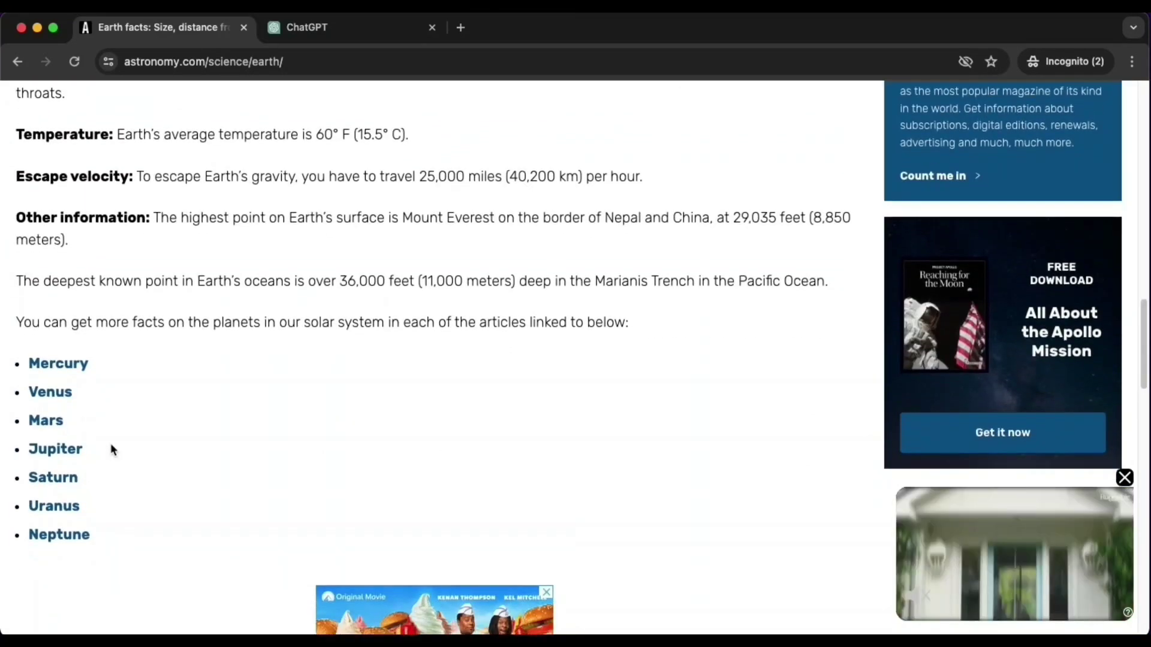
{"action": "scroll", "coordinate": [110, 447], "scroll_direction": "up", "scroll_amount": 5}
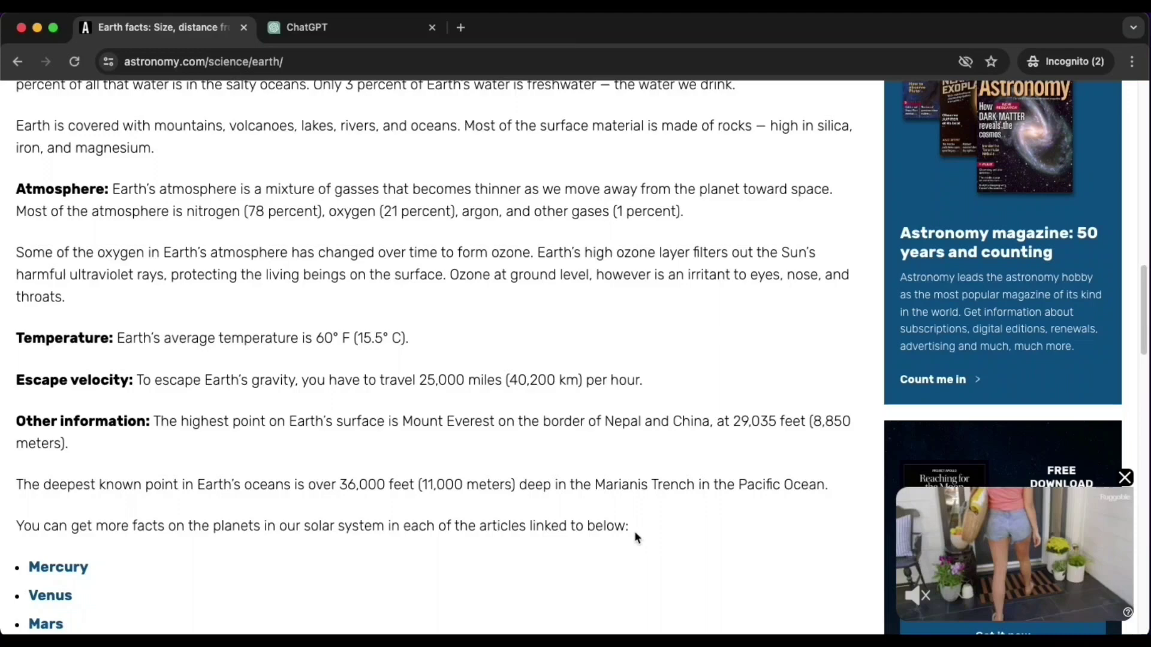
{"action": "left_click_drag", "start_coordinate": [843, 484], "coordinate": [1, 303]}
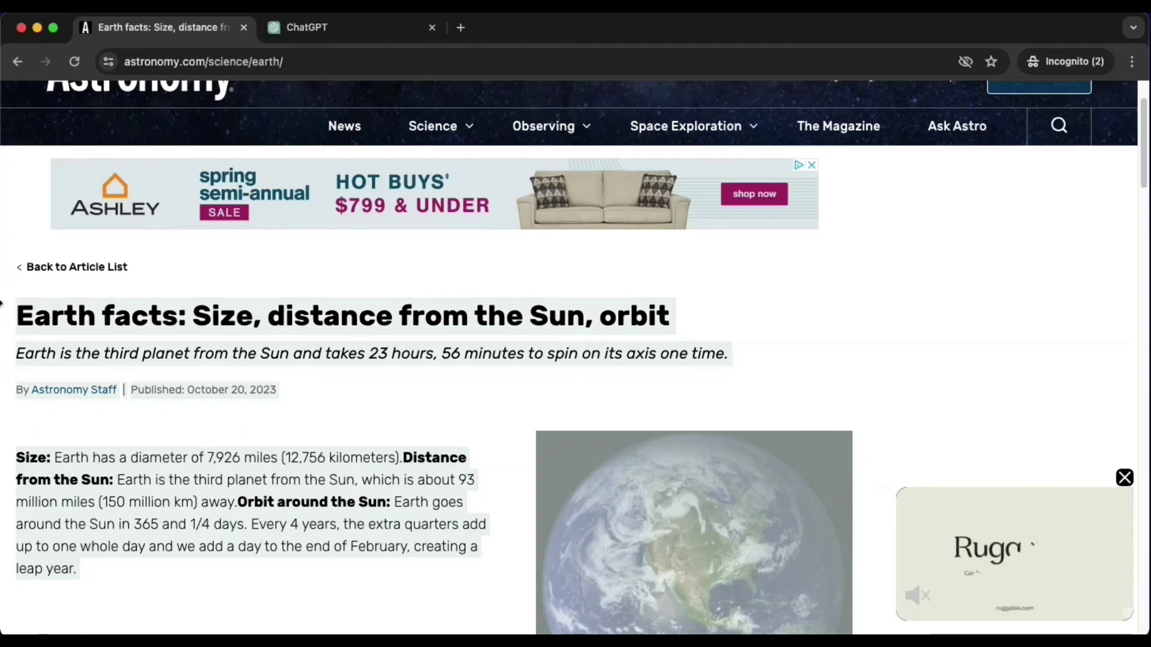
{"action": "left_click", "coordinate": [362, 29]}
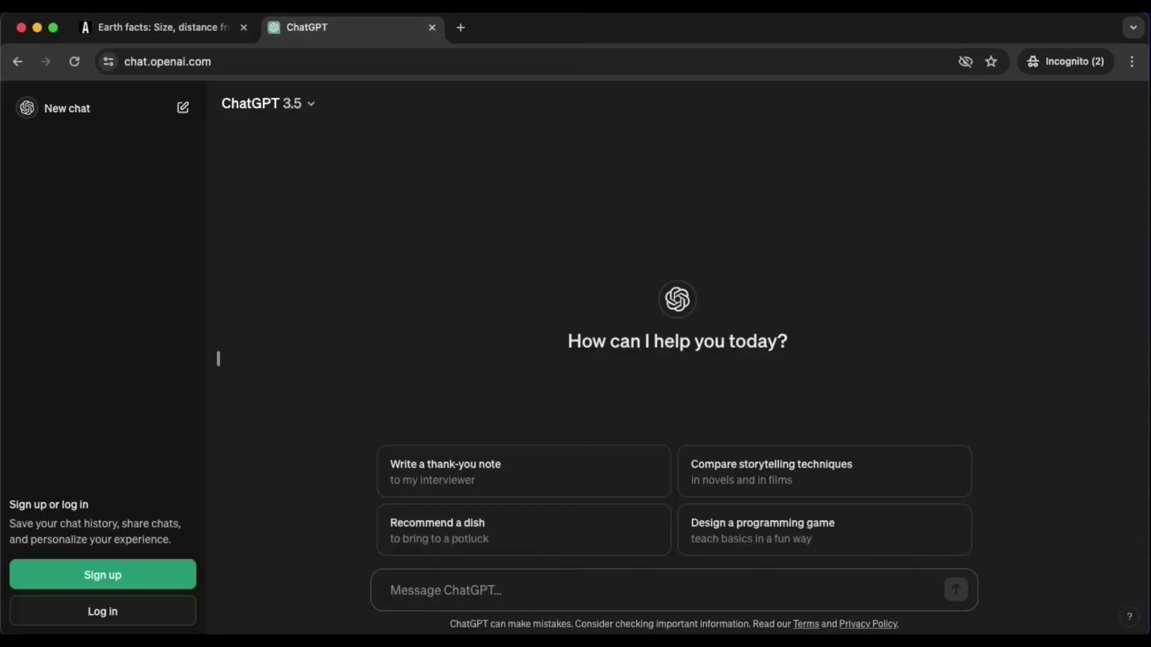
Step: Send a prompt for a 10-question, 4-option multiple-choice quiz with answers, followed by the pasted article
{"action": "left_click", "coordinate": [73, 61]}
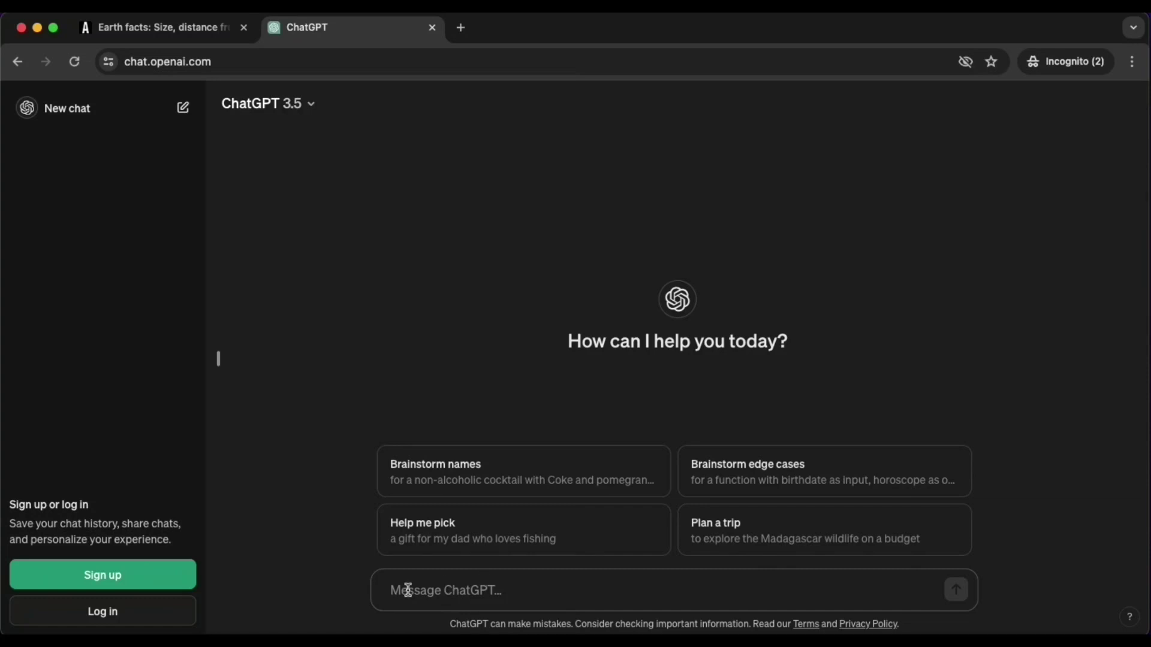
{"action": "type", "text": "Create a"}
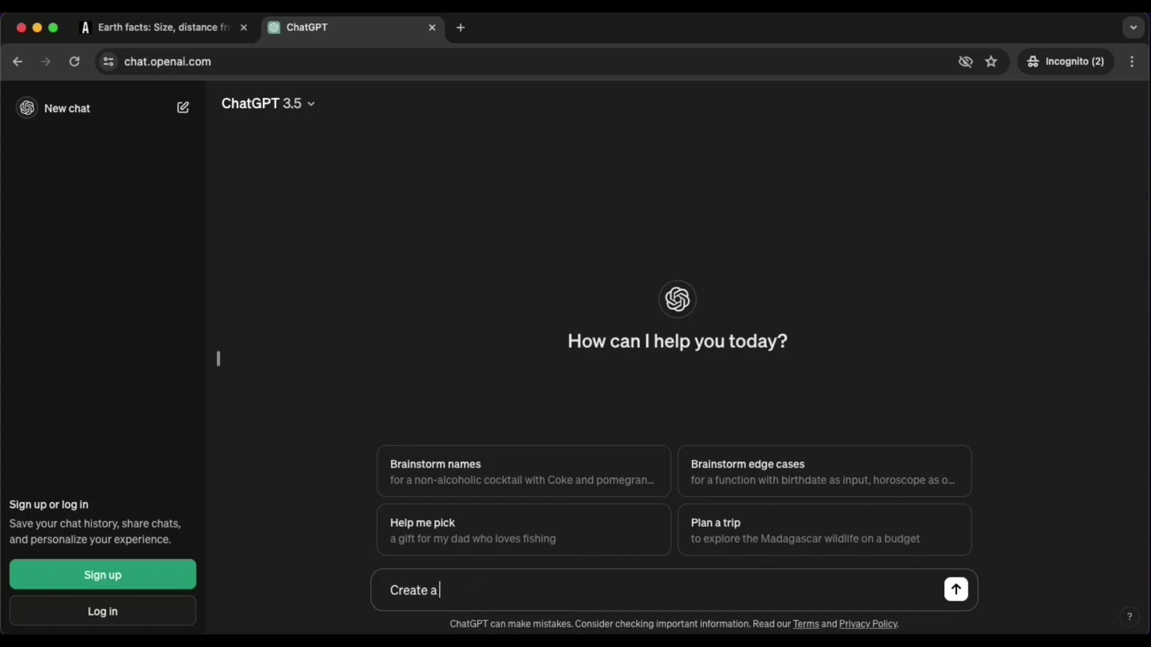
{"action": "type", "text": " quic"}
{"action": "type", "text": " using the below content,"}
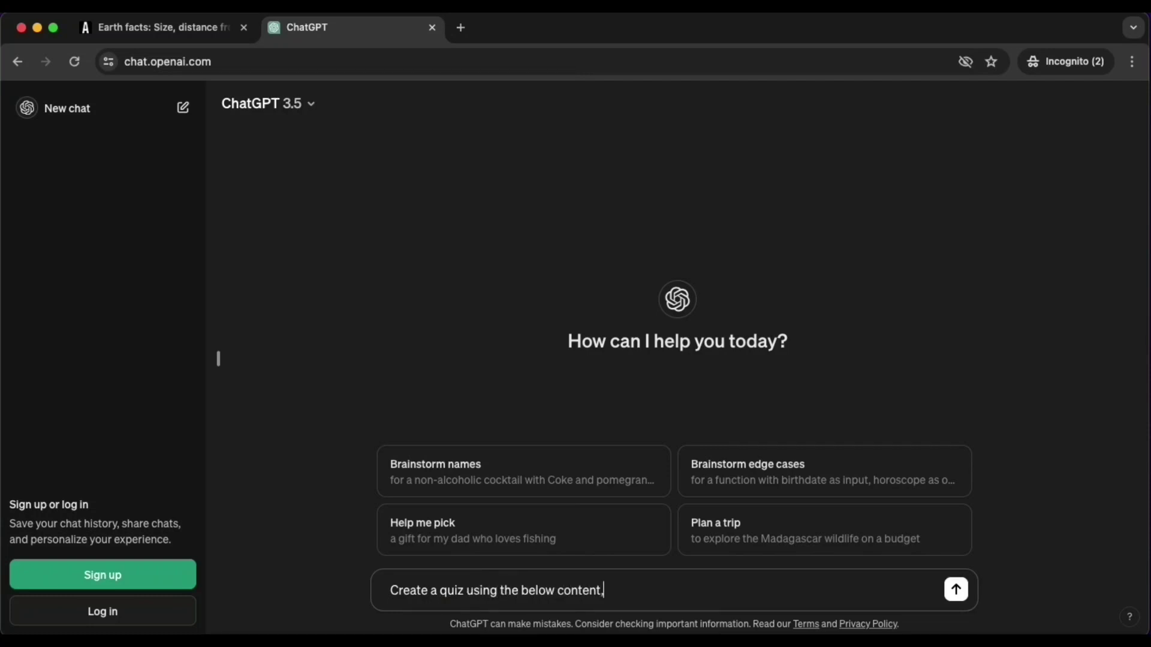
{"action": "type", "text": " which must con"}
{"action": "key", "text": "BackSpace"}
{"action": "type", "text": "include 10 questions"}
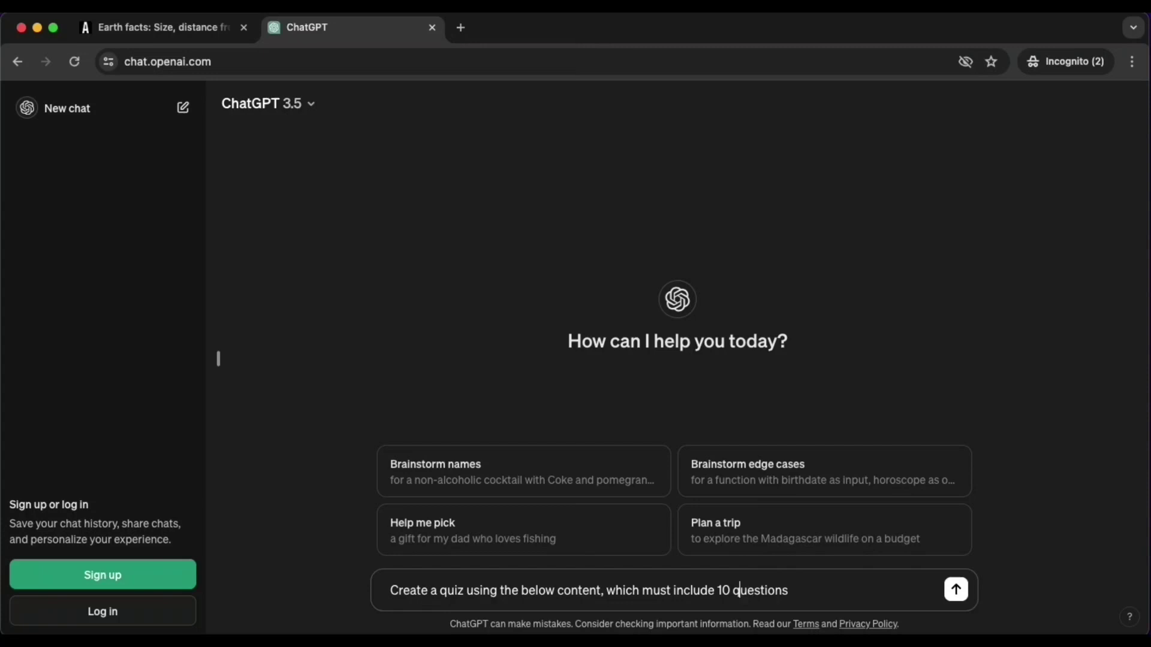
{"action": "type", "text": "multiple-choic"}
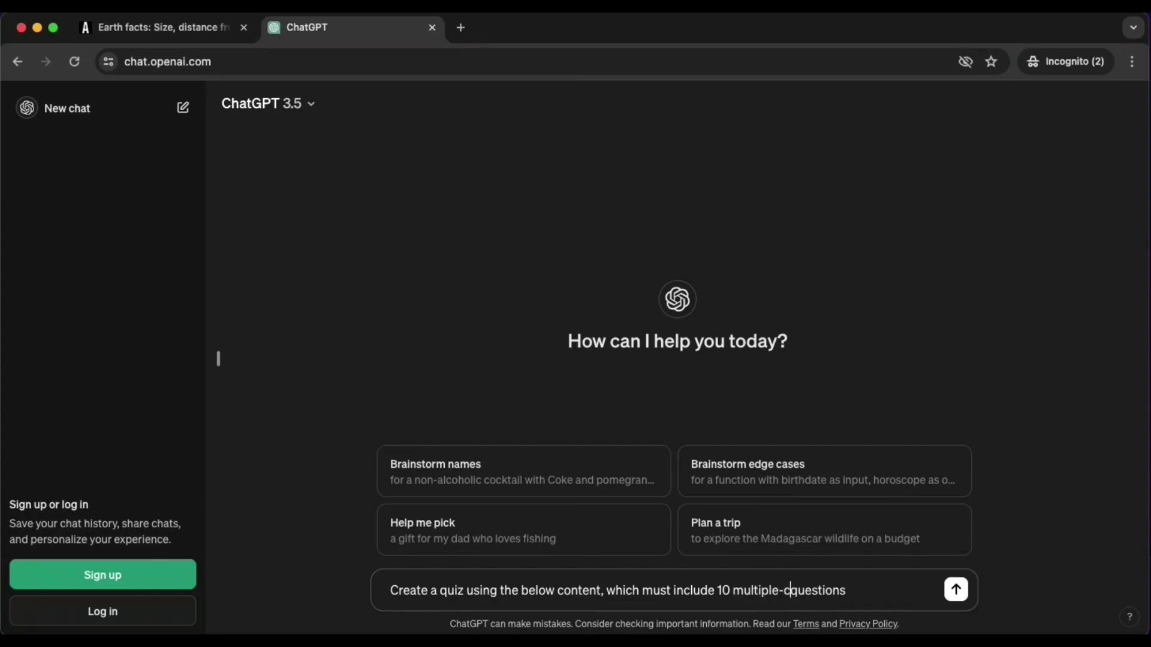
{"action": "type", "text": "e "}
{"action": "type", "text": " and 4"}
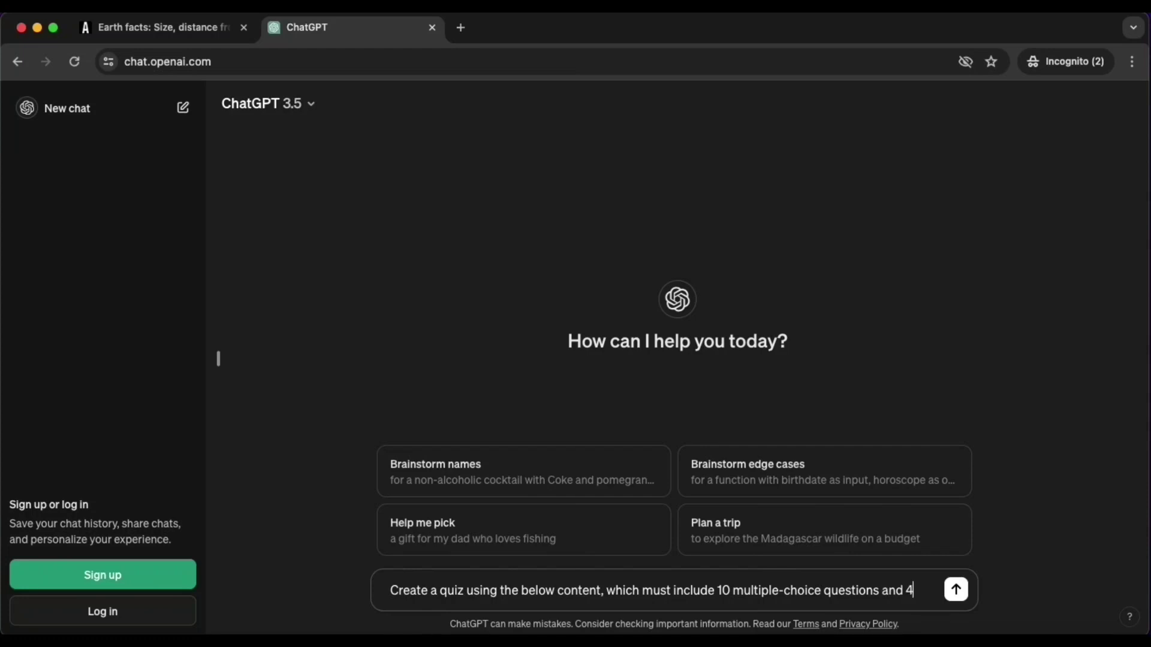
{"action": "type", "text": " options "}
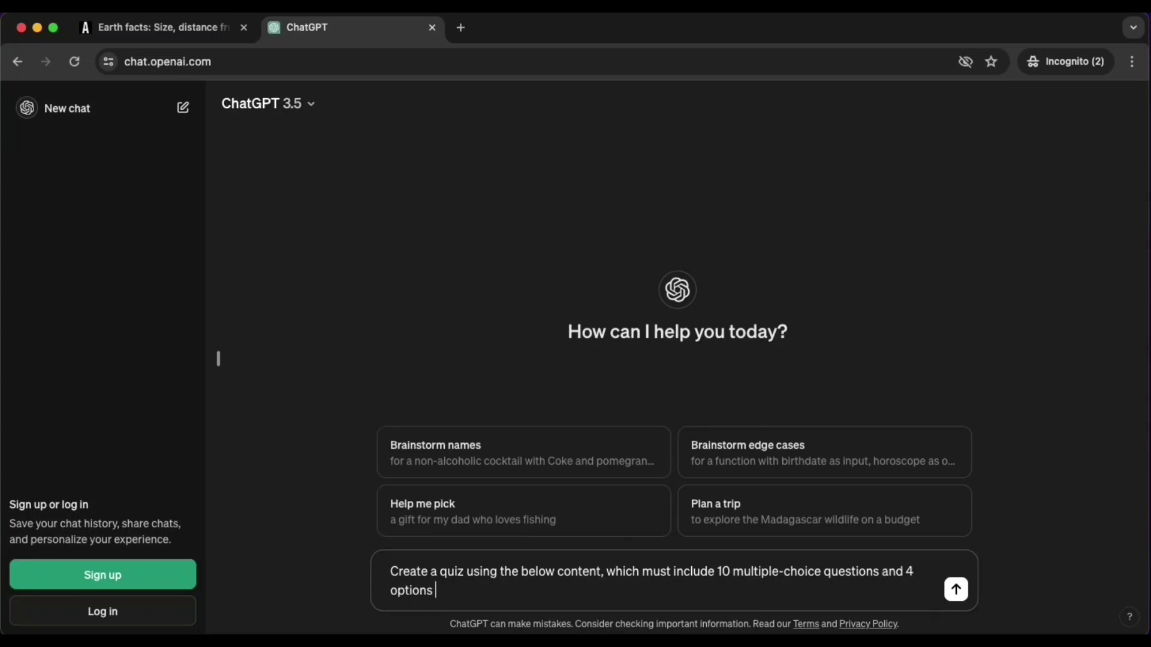
{"action": "type", "text": "to select from. For each, reveal the right an"}
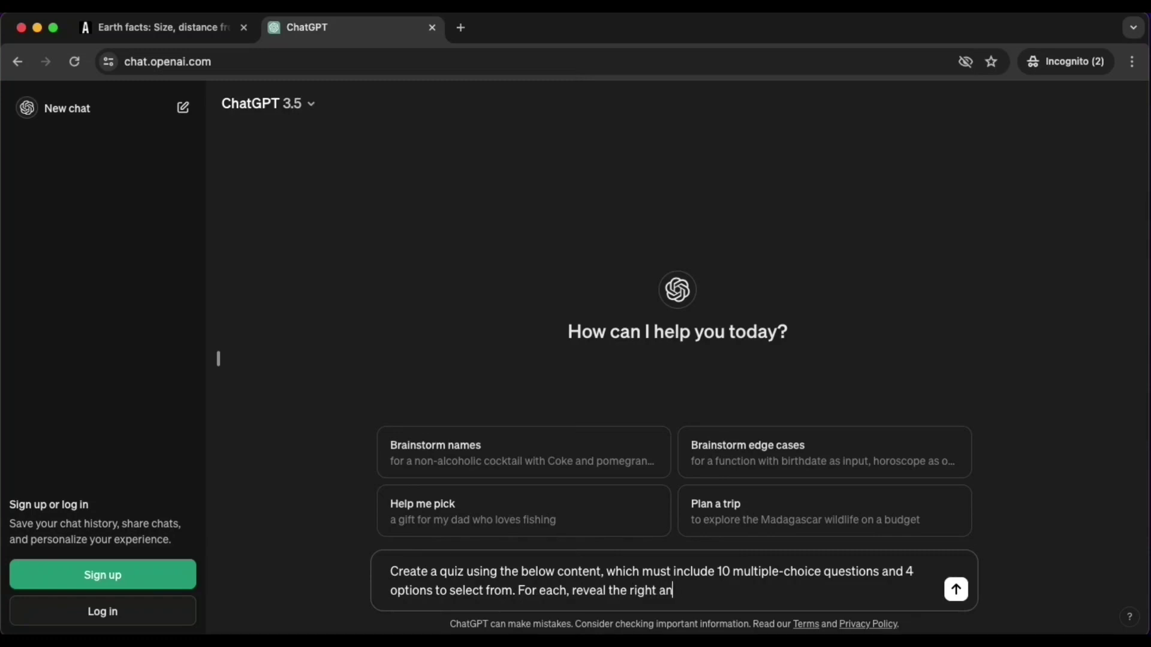
{"action": "type", "text": "swer at the bottom."}
{"action": "key", "text": "shift+Return"}
{"action": "key", "text": "shift+Return"}
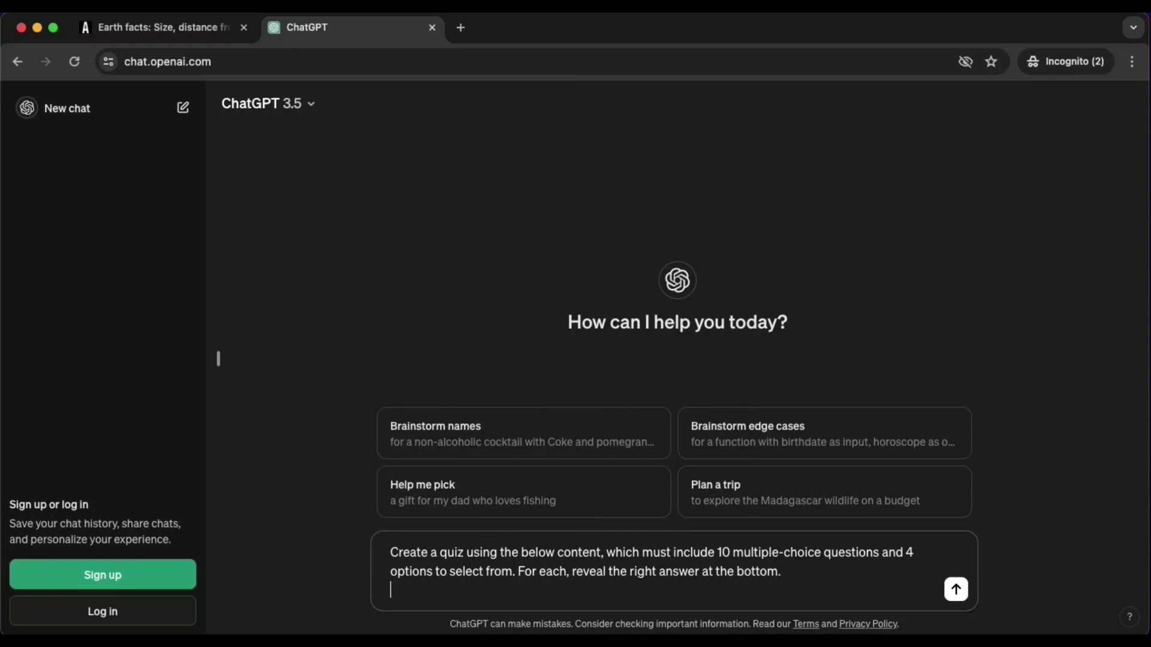
{"action": "key", "text": "super+v"}
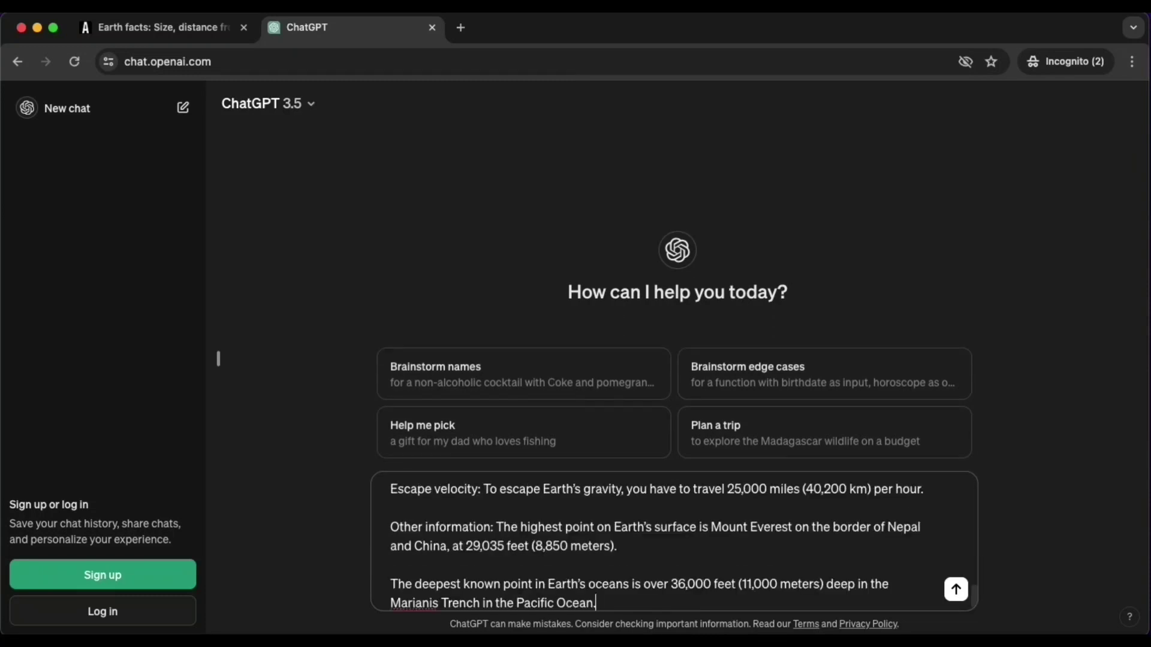
{"action": "key", "text": "Return"}
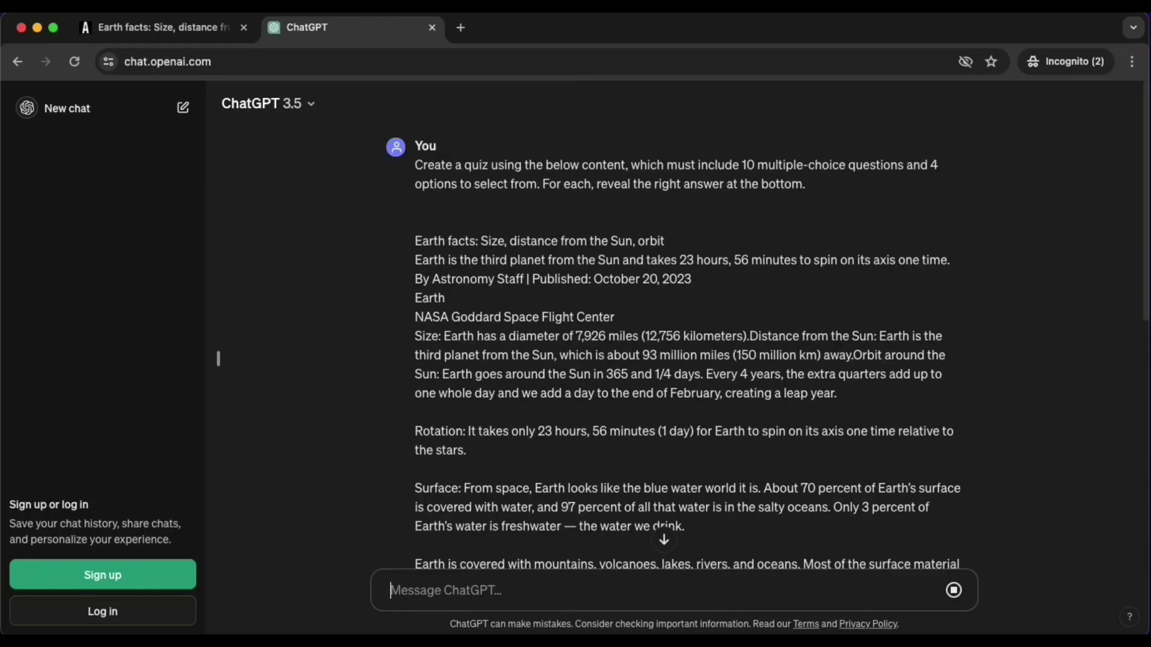
Step: Review the Earth Facts Quiz reply, highlighting the first answer and the Size paragraph of the pasted facts
{"action": "scroll", "coordinate": [617, 449], "scroll_direction": "down", "scroll_amount": 8}
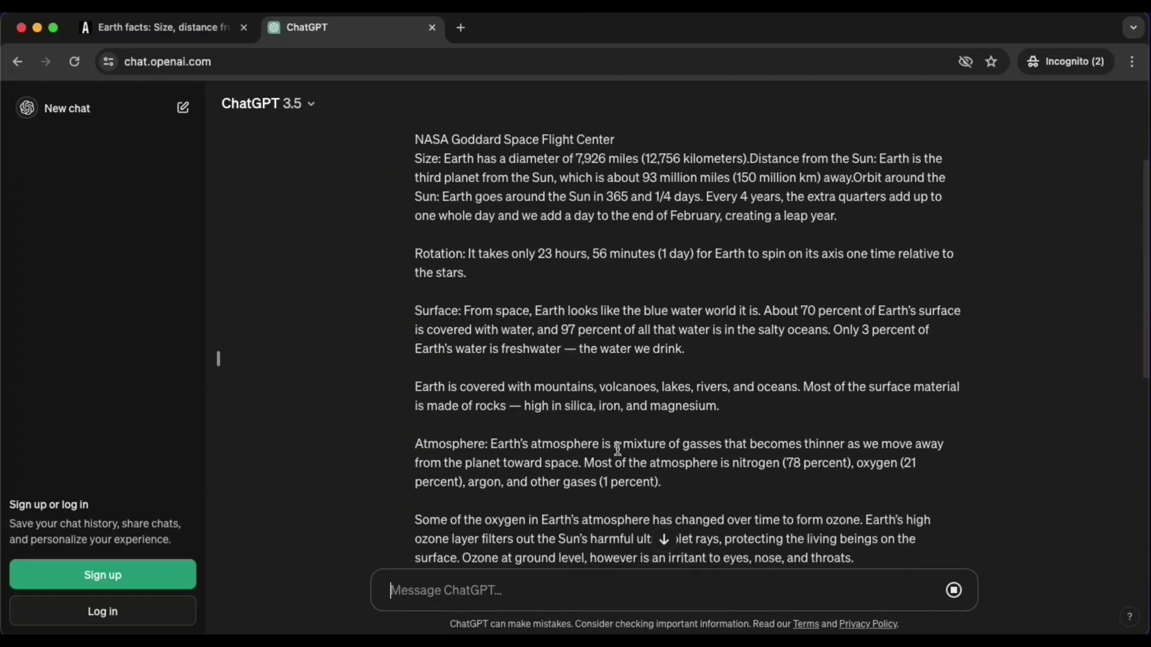
{"action": "scroll", "coordinate": [618, 448], "scroll_direction": "down", "scroll_amount": 5}
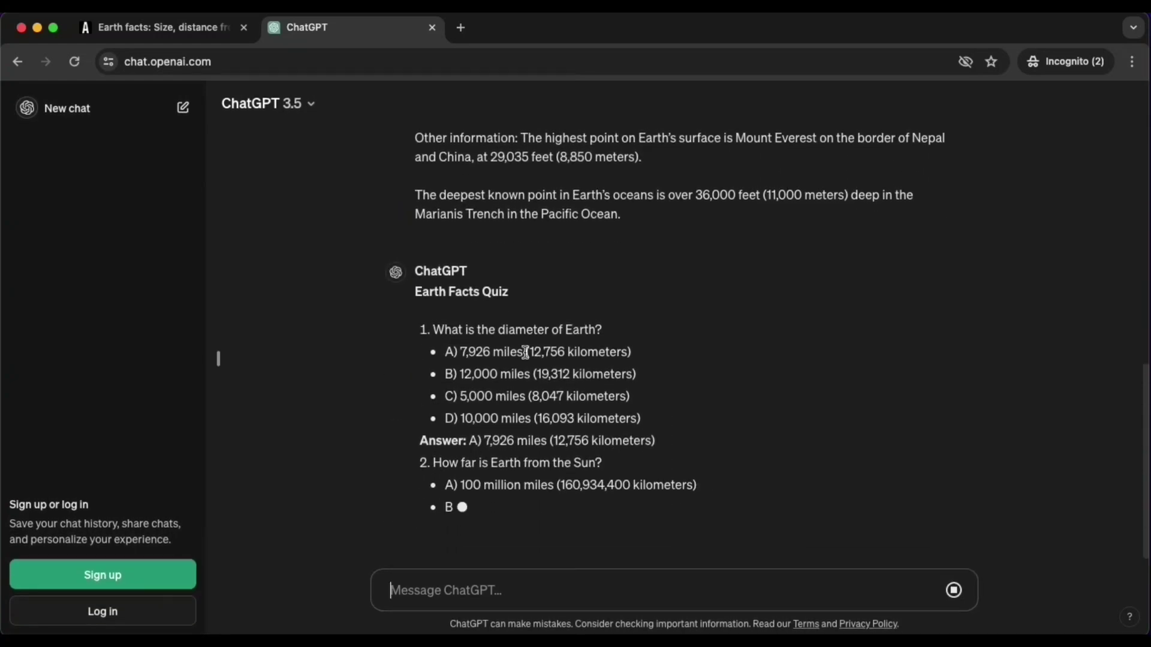
{"action": "scroll", "coordinate": [449, 293], "scroll_direction": "up", "scroll_amount": 2}
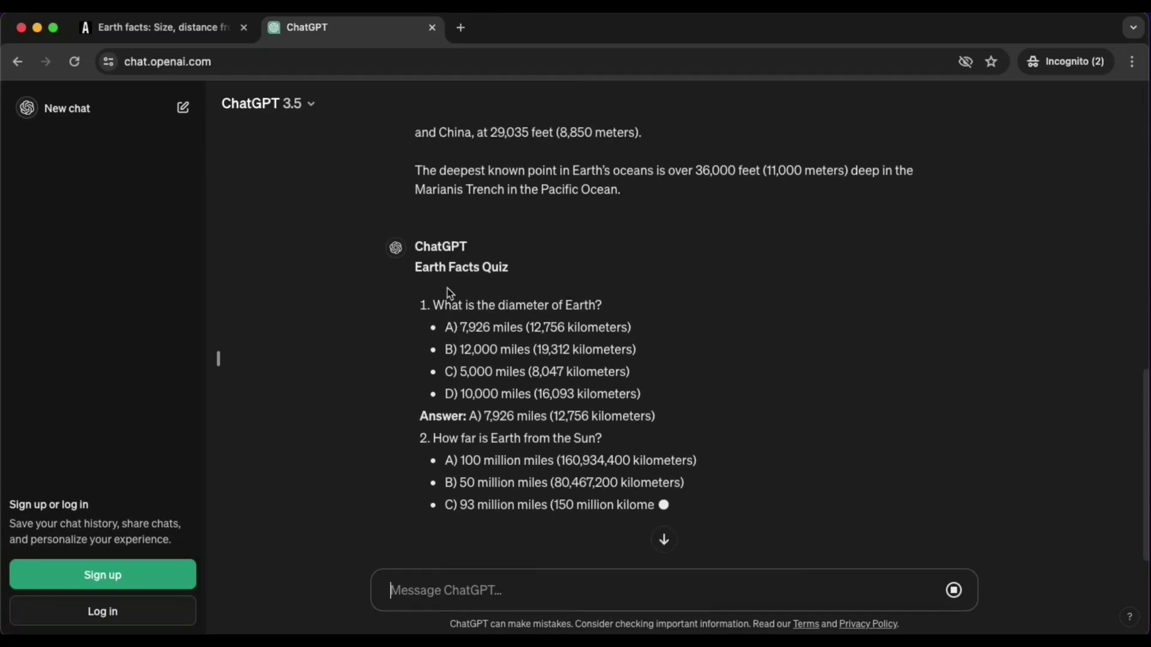
{"action": "triple_click", "coordinate": [464, 414]}
{"action": "scroll", "coordinate": [590, 431], "scroll_direction": "down", "scroll_amount": 3}
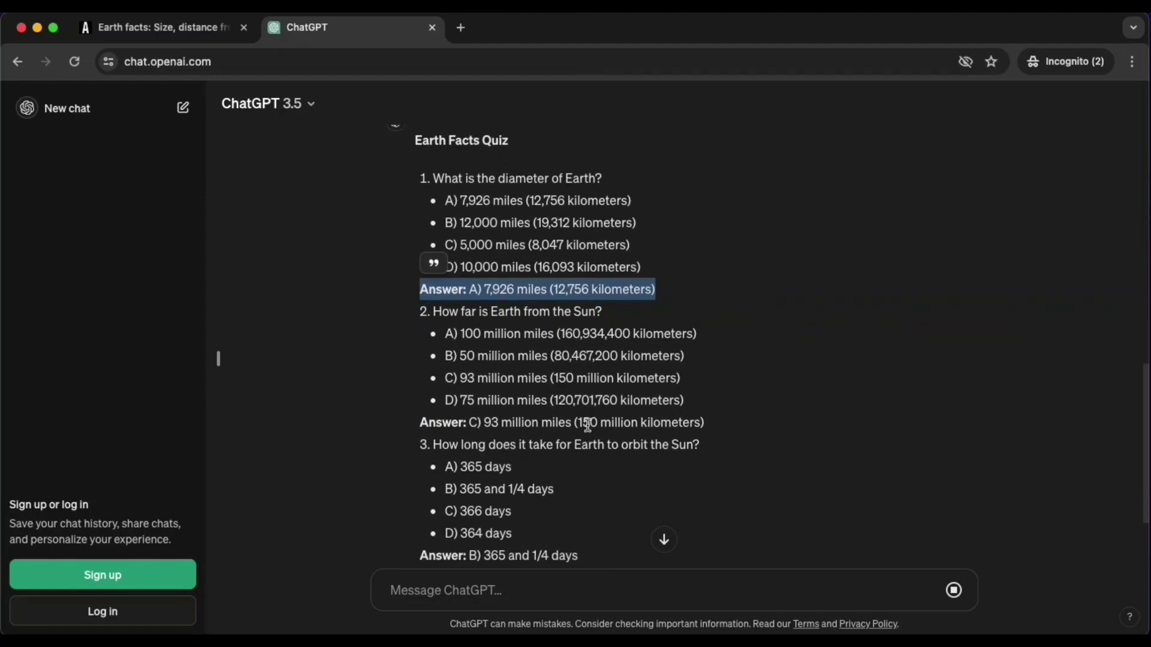
{"action": "scroll", "coordinate": [660, 258], "scroll_direction": "up", "scroll_amount": 4}
{"action": "scroll", "coordinate": [661, 258], "scroll_direction": "up", "scroll_amount": 10}
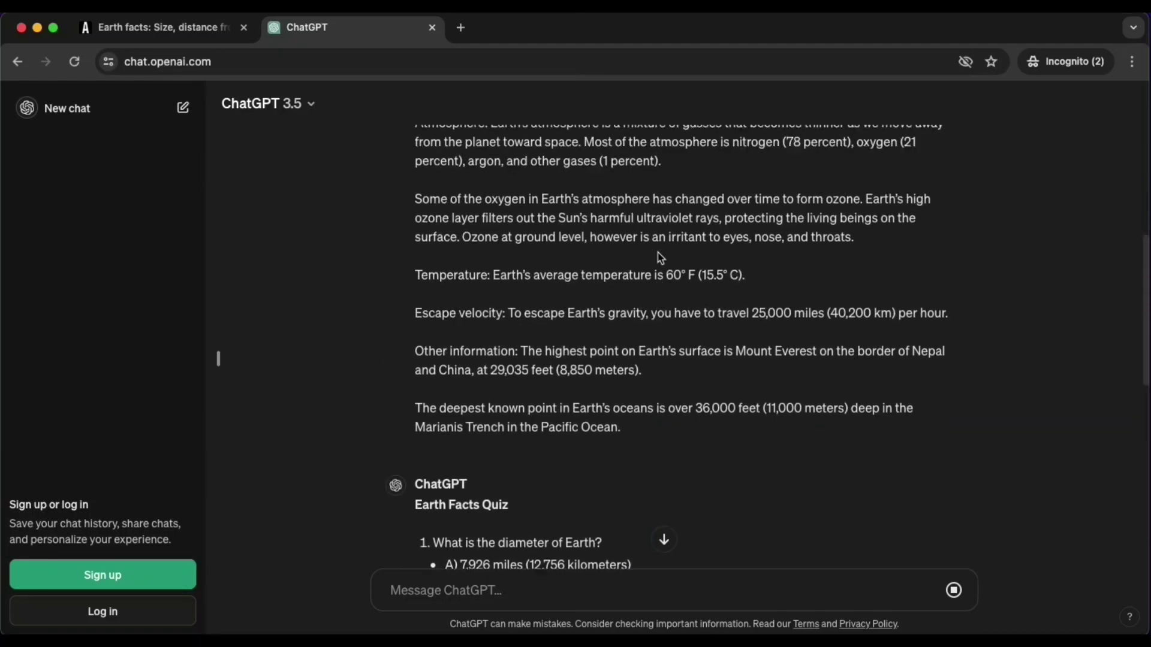
{"action": "scroll", "coordinate": [658, 252], "scroll_direction": "up", "scroll_amount": 3}
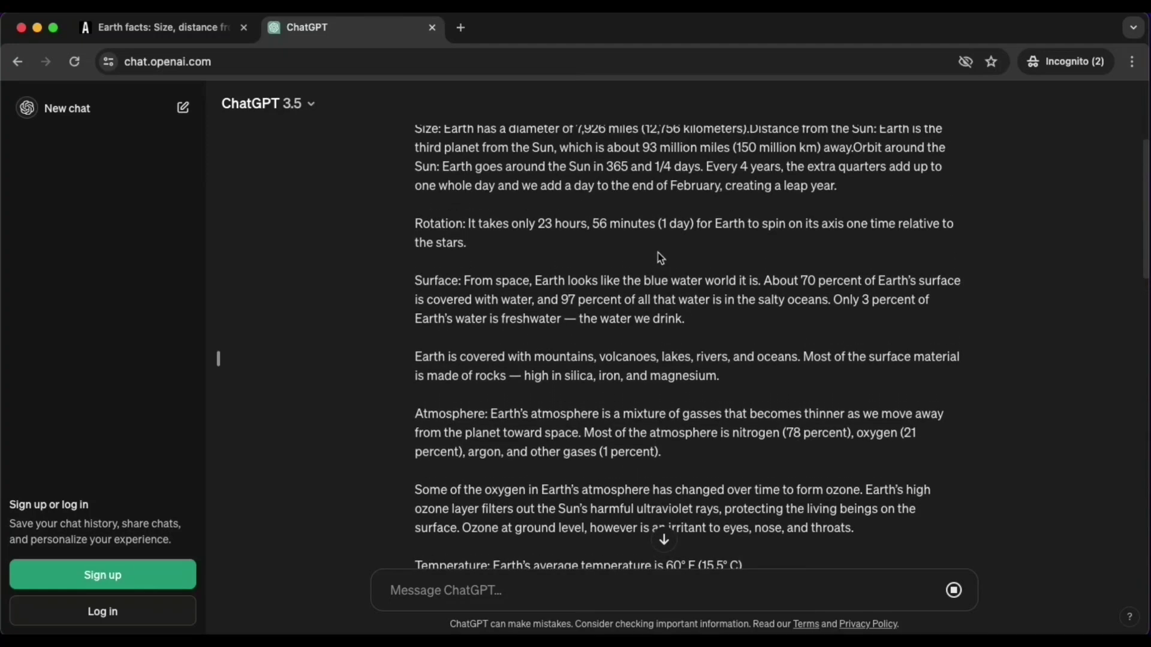
{"action": "triple_click", "coordinate": [581, 211]}
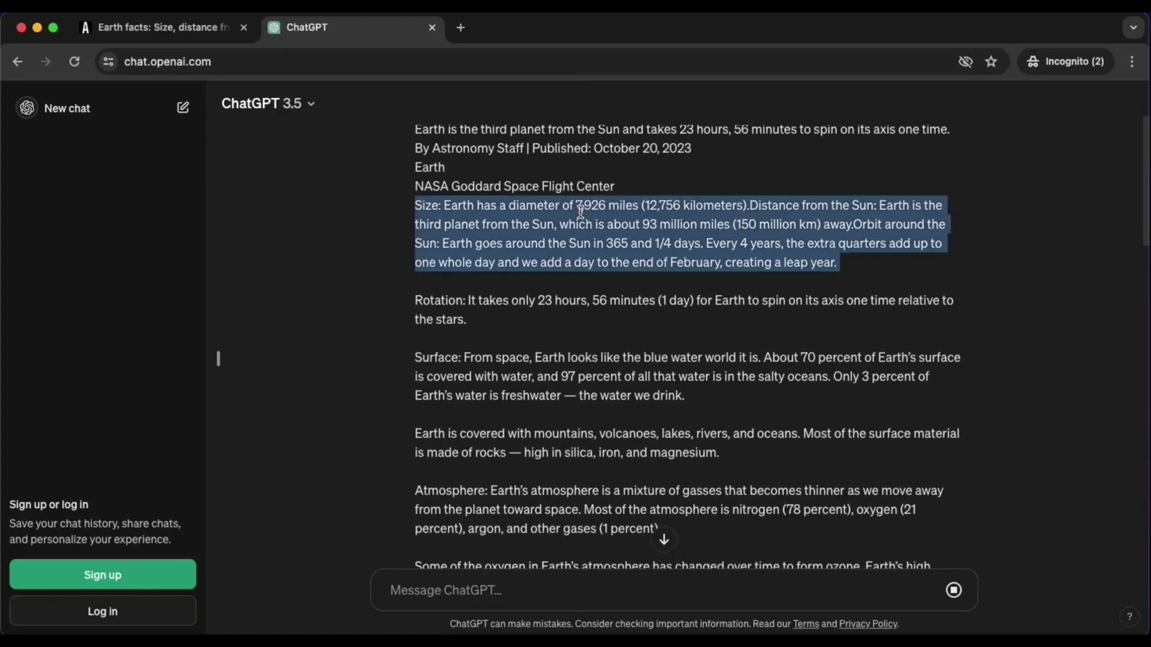
{"action": "scroll", "coordinate": [599, 293], "scroll_direction": "down", "scroll_amount": 6}
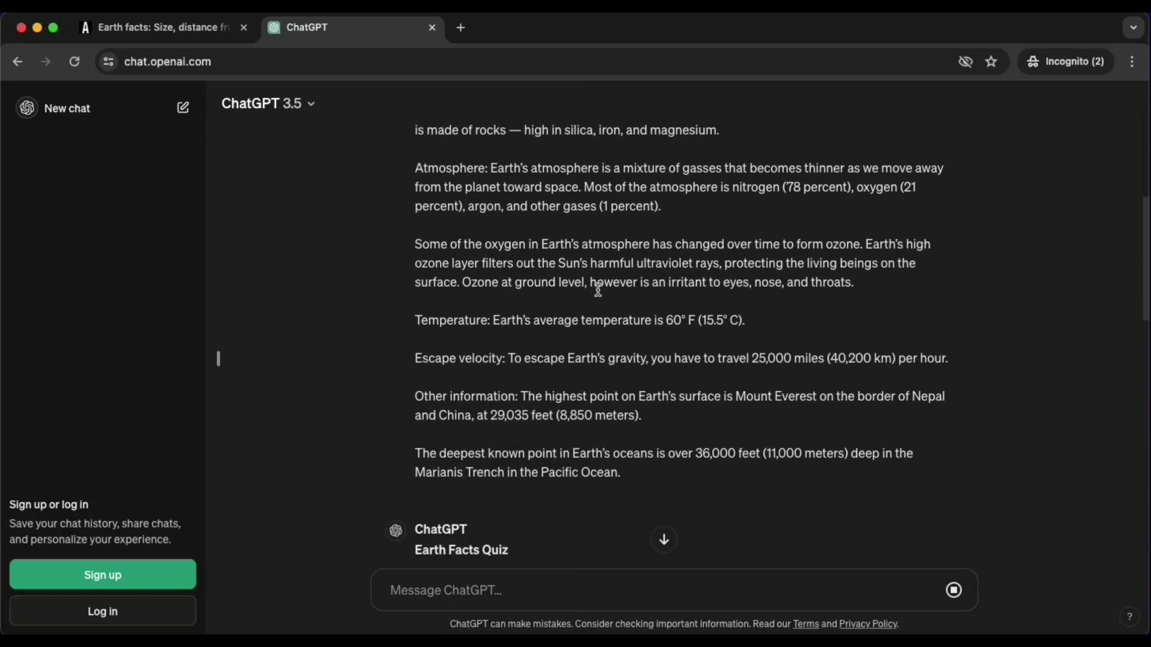
{"action": "scroll", "coordinate": [598, 289], "scroll_direction": "down", "scroll_amount": 6}
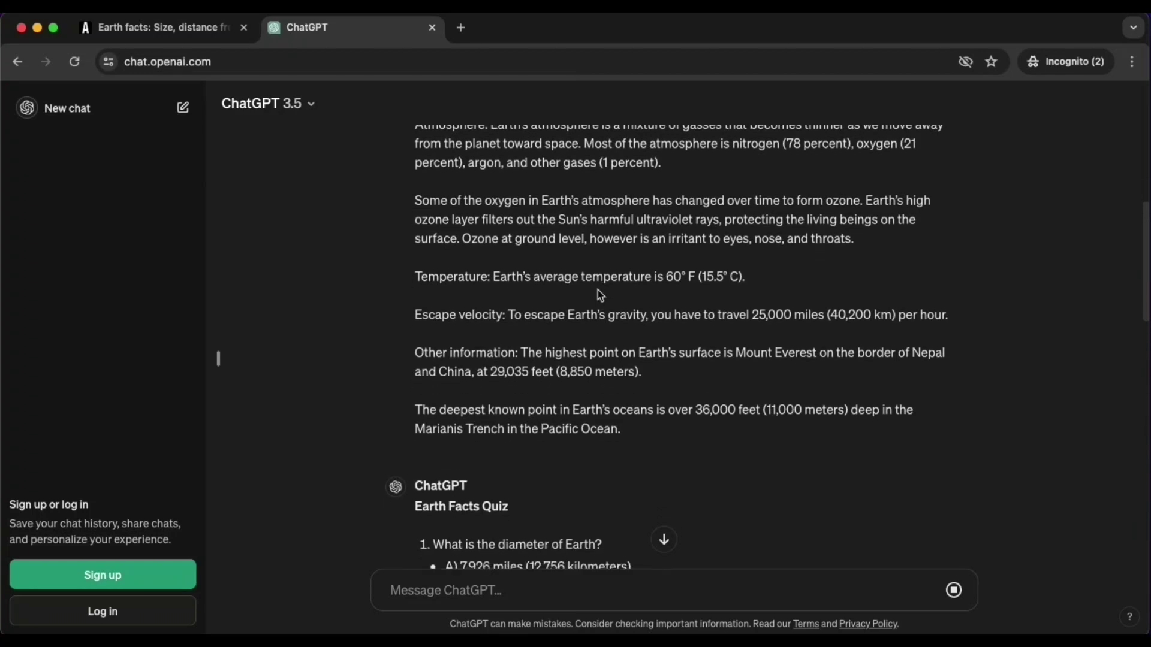
Step: Highlight quiz questions 2–4 and their answers on Earth's distance from the Sun, orbit and atmosphere
{"action": "scroll", "coordinate": [598, 291], "scroll_direction": "down", "scroll_amount": 1}
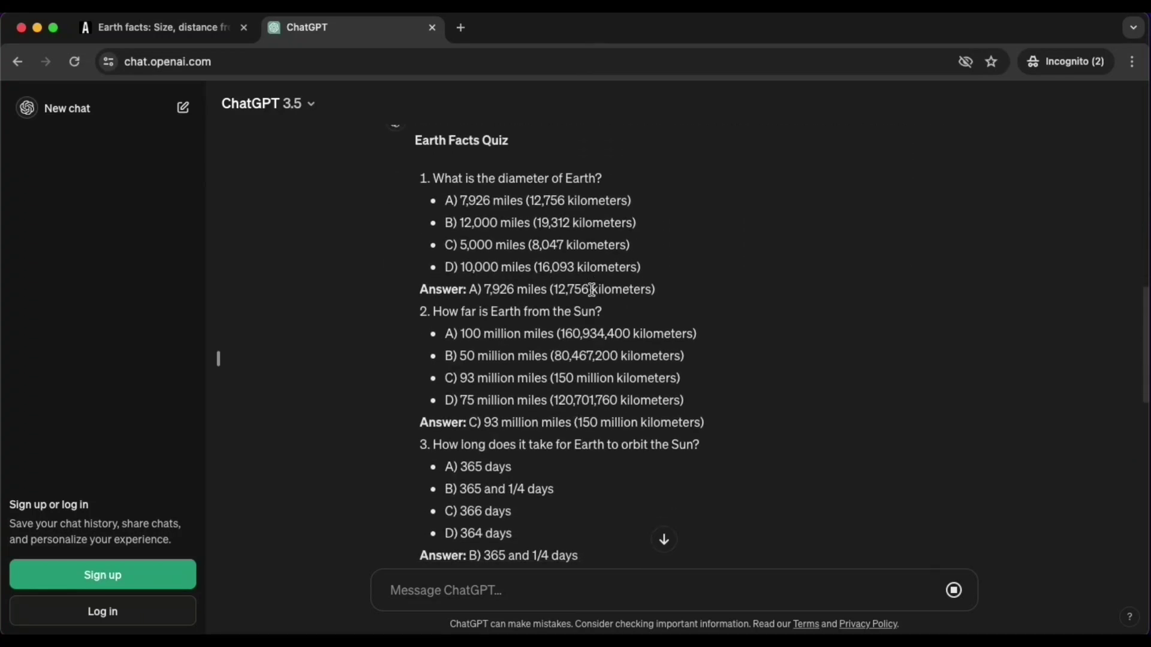
{"action": "triple_click", "coordinate": [498, 309]}
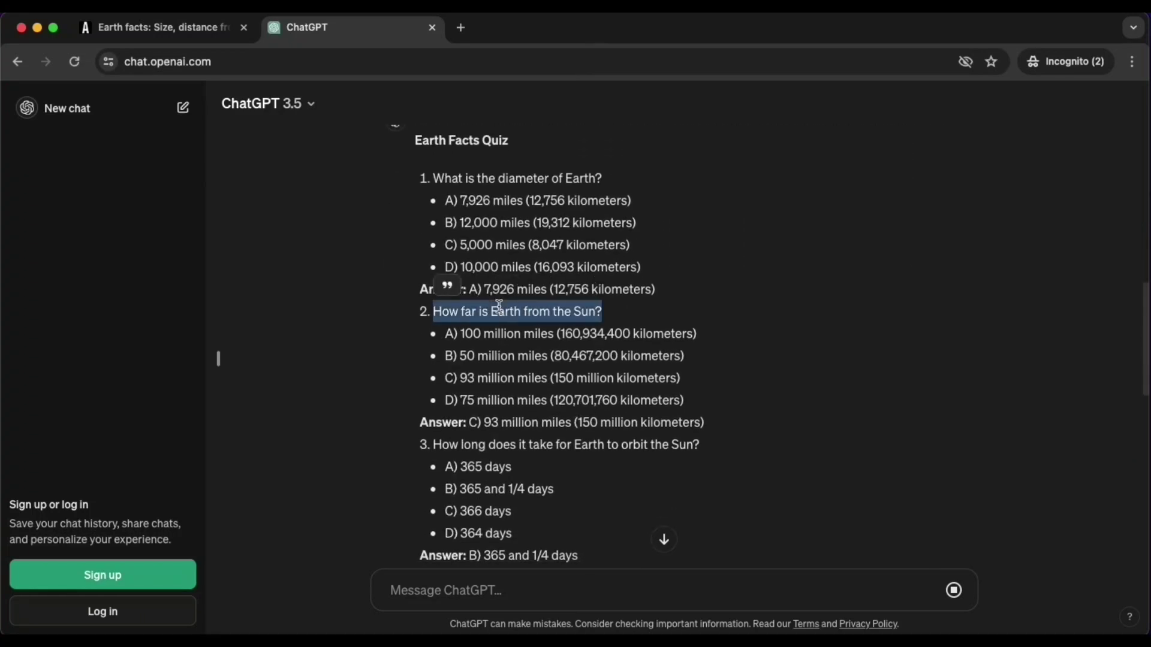
{"action": "triple_click", "coordinate": [570, 423]}
{"action": "scroll", "coordinate": [575, 506], "scroll_direction": "down", "scroll_amount": 1}
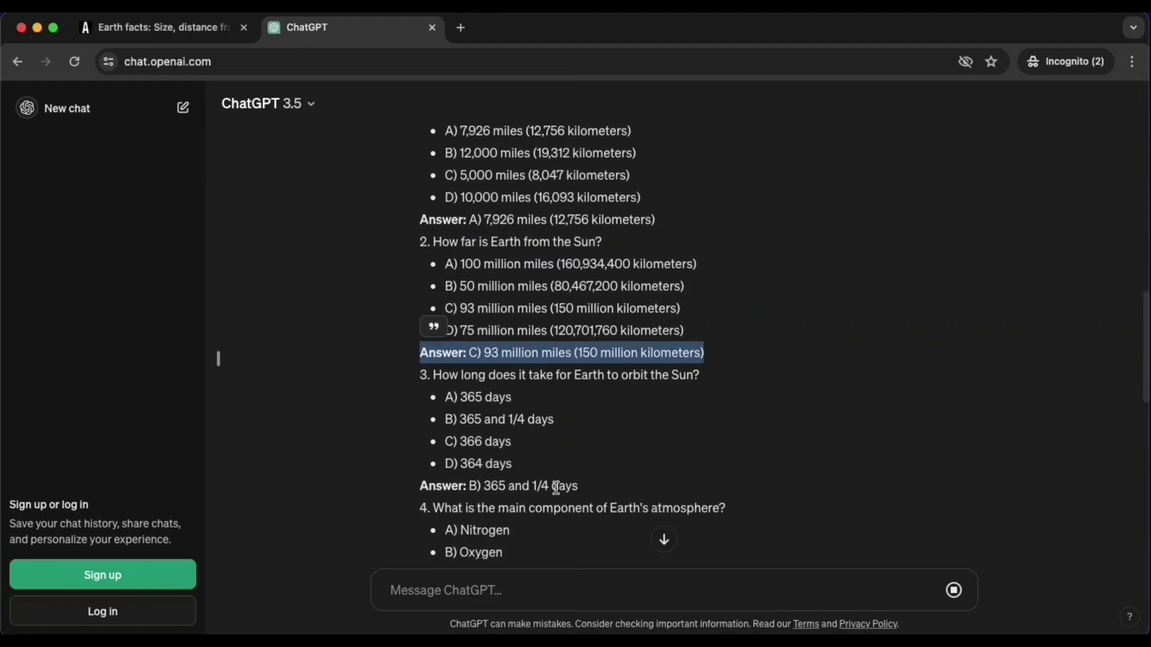
{"action": "triple_click", "coordinate": [563, 376]}
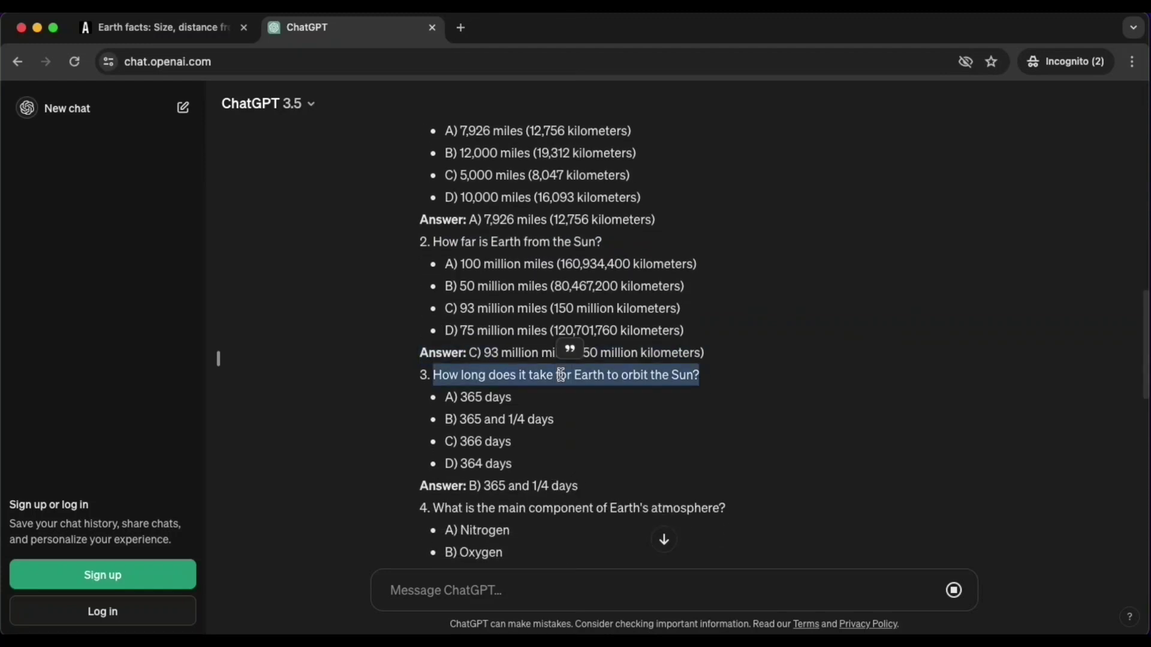
{"action": "triple_click", "coordinate": [542, 486]}
{"action": "scroll", "coordinate": [675, 501], "scroll_direction": "down", "scroll_amount": 1}
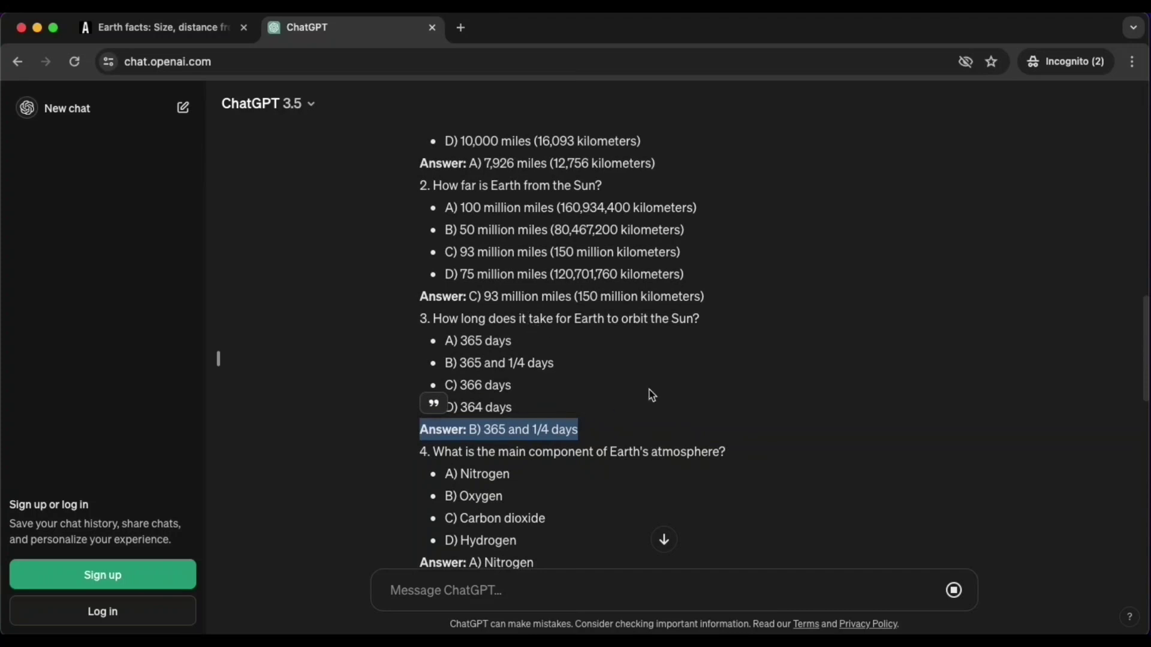
{"action": "scroll", "coordinate": [649, 391], "scroll_direction": "down", "scroll_amount": 2}
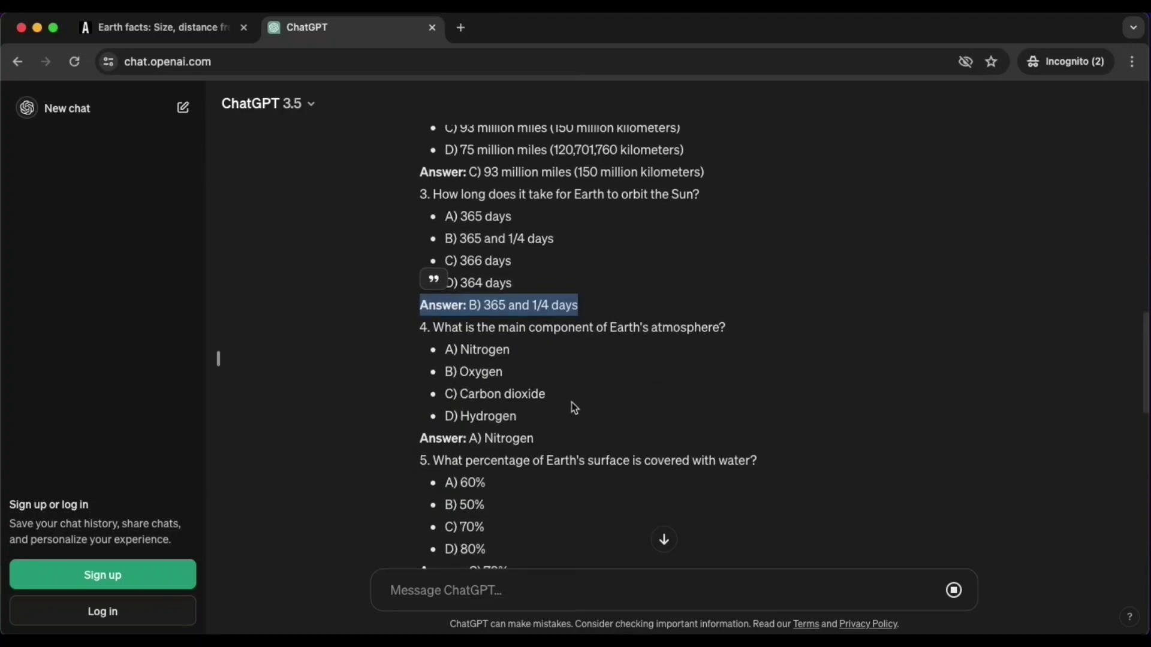
{"action": "triple_click", "coordinate": [556, 331]}
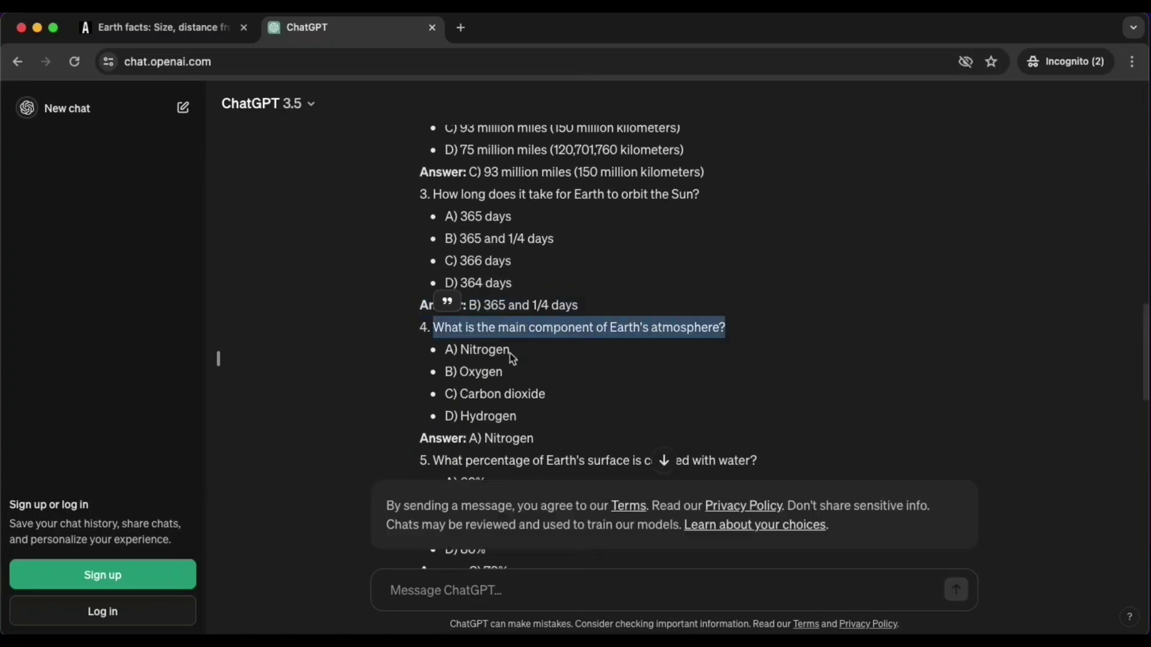
Step: Jump to the end of the quiz and highlight question 10 on Earth's spin and question 9 on escape velocity
{"action": "scroll", "coordinate": [515, 381], "scroll_direction": "down", "scroll_amount": 2}
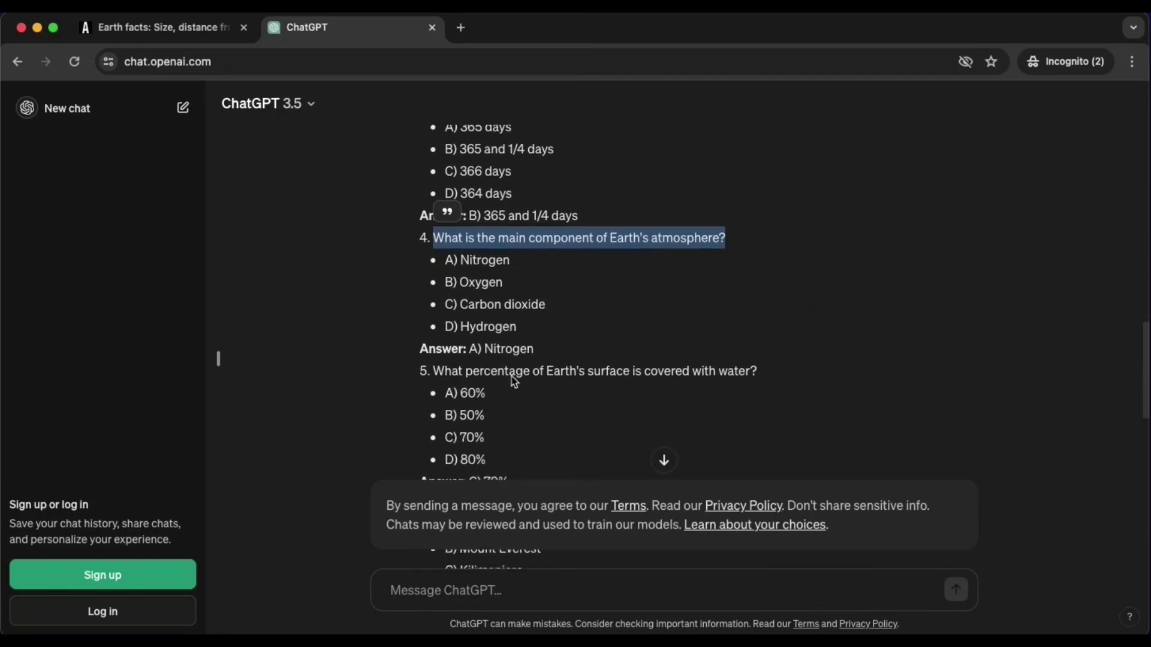
{"action": "scroll", "coordinate": [511, 376], "scroll_direction": "down", "scroll_amount": 2}
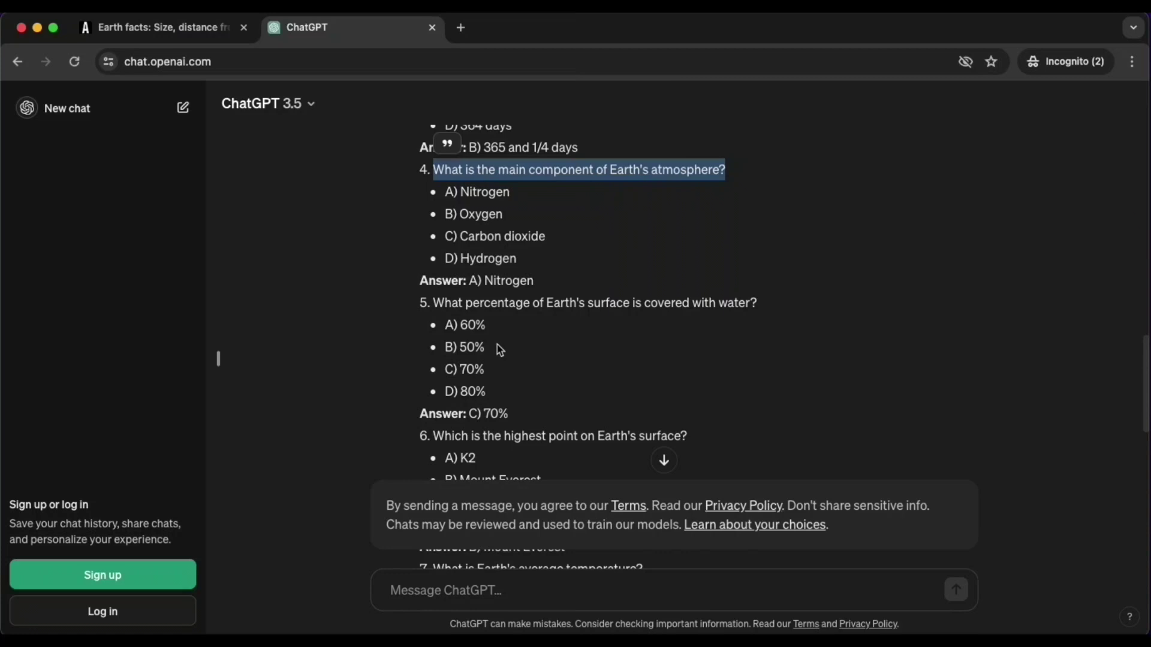
{"action": "scroll", "coordinate": [501, 351], "scroll_direction": "down", "scroll_amount": 2}
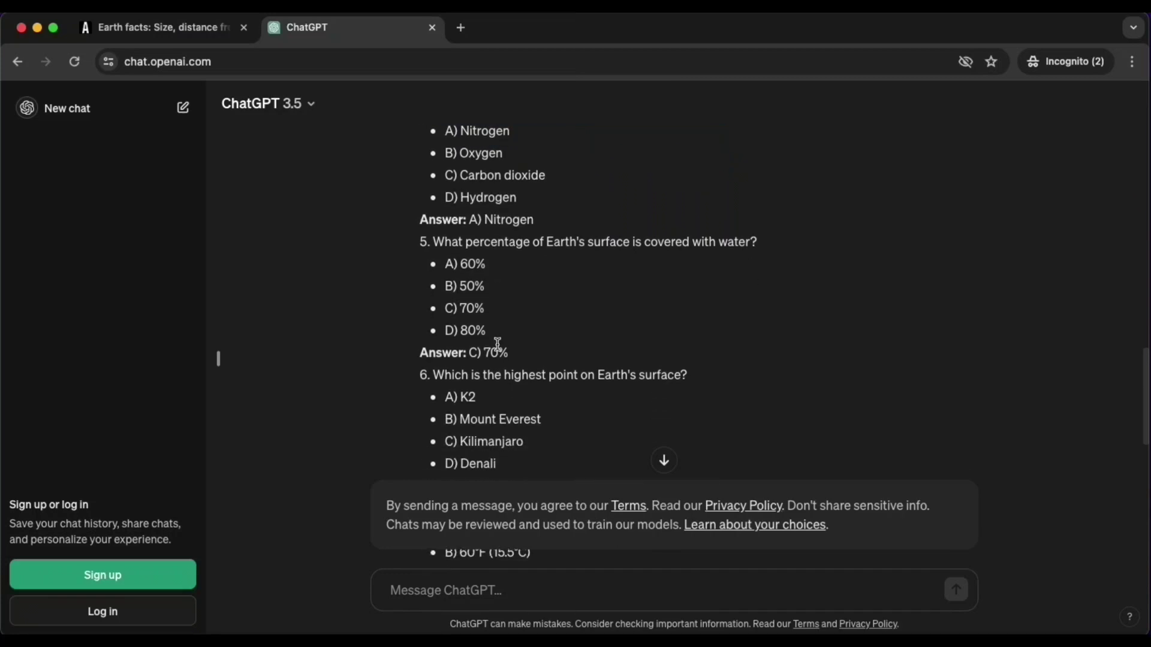
{"action": "left_click", "coordinate": [666, 463]}
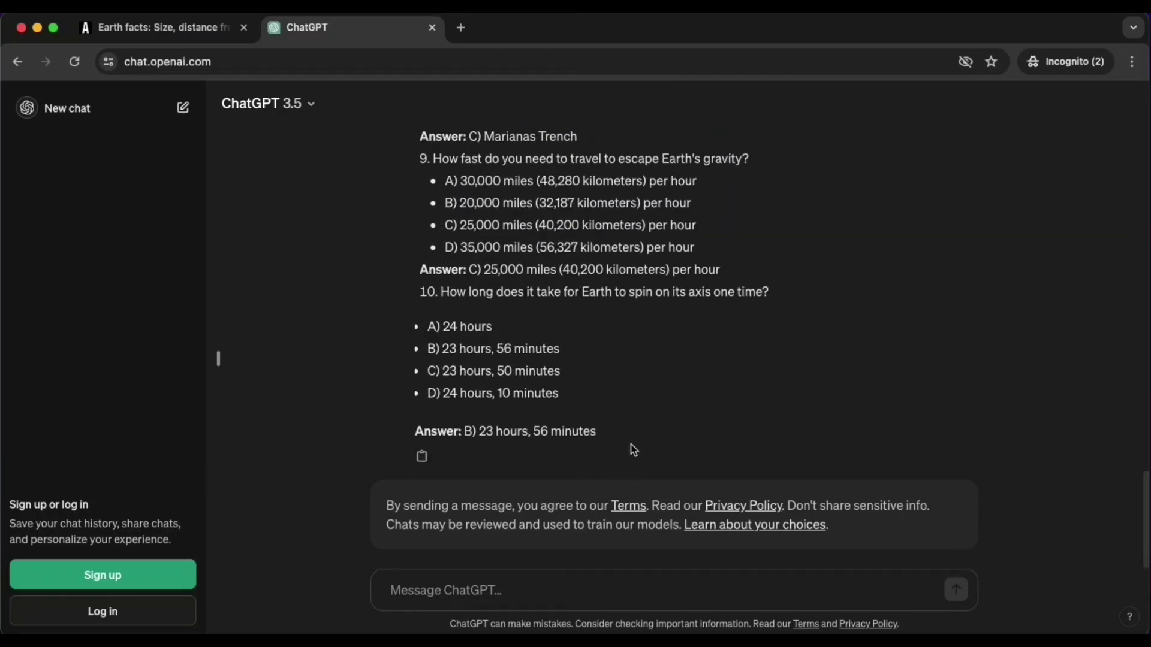
{"action": "scroll", "coordinate": [577, 407], "scroll_direction": "up", "scroll_amount": 1}
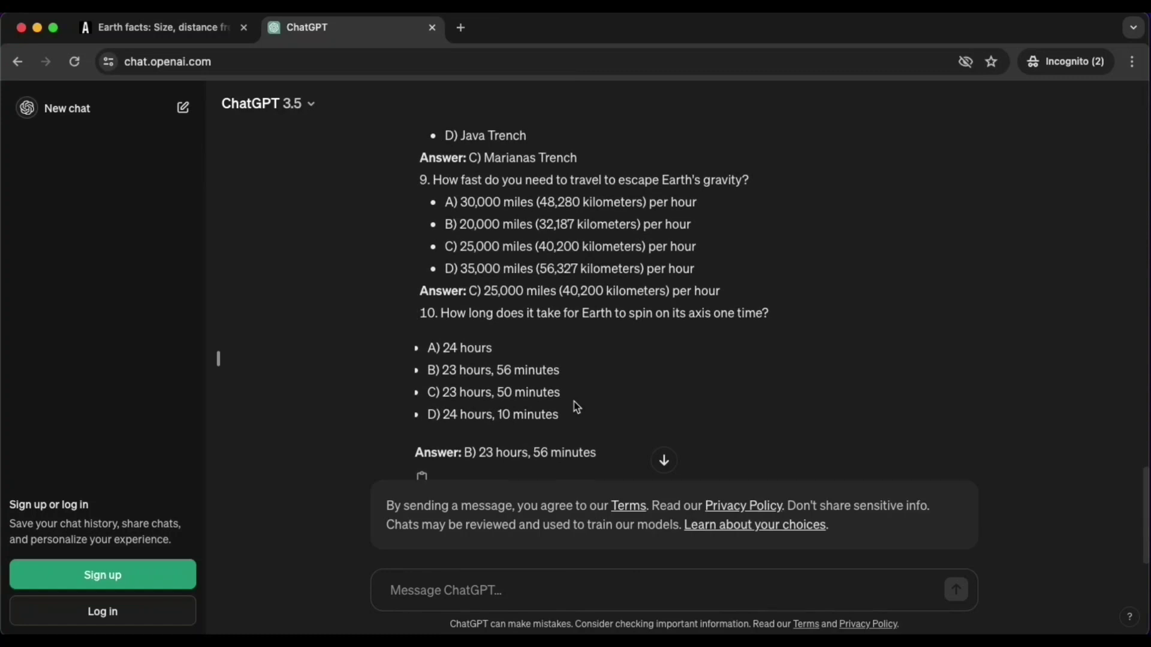
{"action": "triple_click", "coordinate": [545, 313]}
{"action": "scroll", "coordinate": [549, 309], "scroll_direction": "up", "scroll_amount": 2}
{"action": "scroll", "coordinate": [549, 310], "scroll_direction": "up", "scroll_amount": 2}
{"action": "triple_click", "coordinate": [550, 275]}
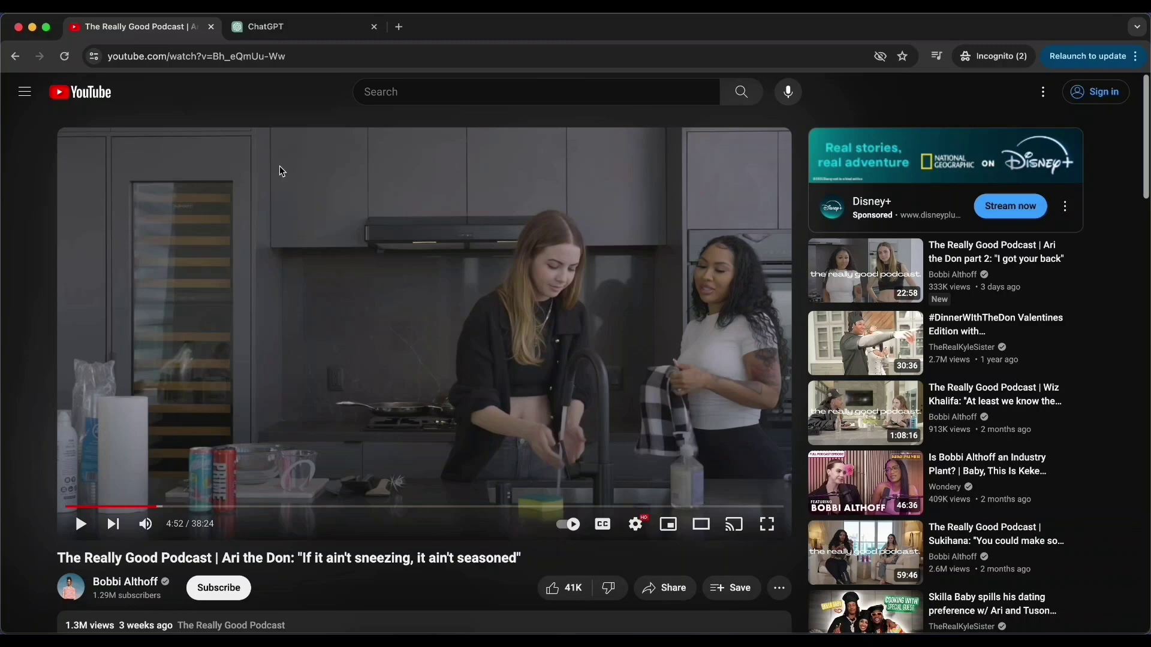
Step: Select the YouTube podcast video's URL, then return to the ChatGPT chat
{"action": "left_click", "coordinate": [260, 52]}
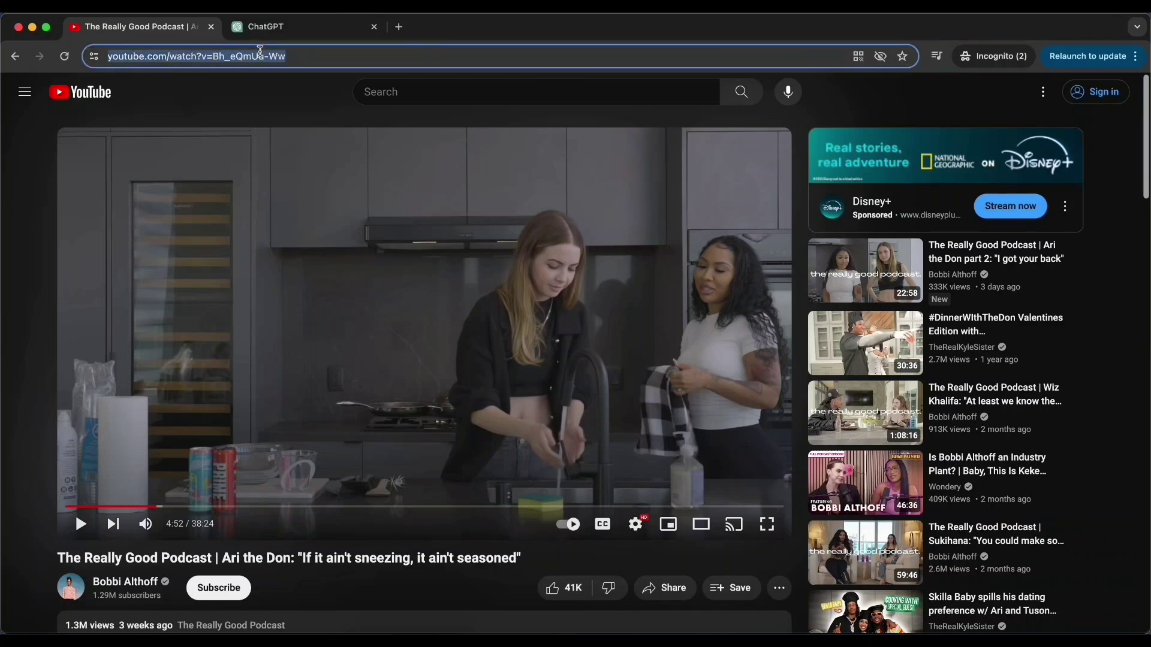
{"action": "left_click", "coordinate": [322, 27]}
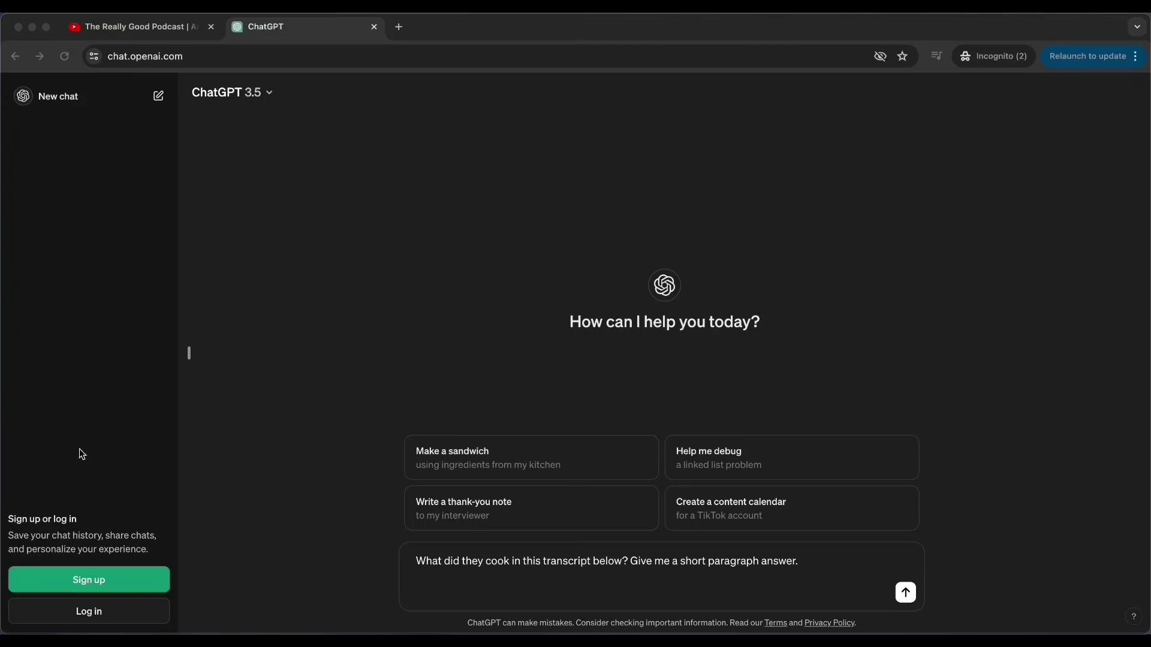
Step: Send the cooking question with the pasted podcast transcript and read the fried chicken wings answer
{"action": "left_click", "coordinate": [443, 602]}
{"action": "key", "text": "super+v"}
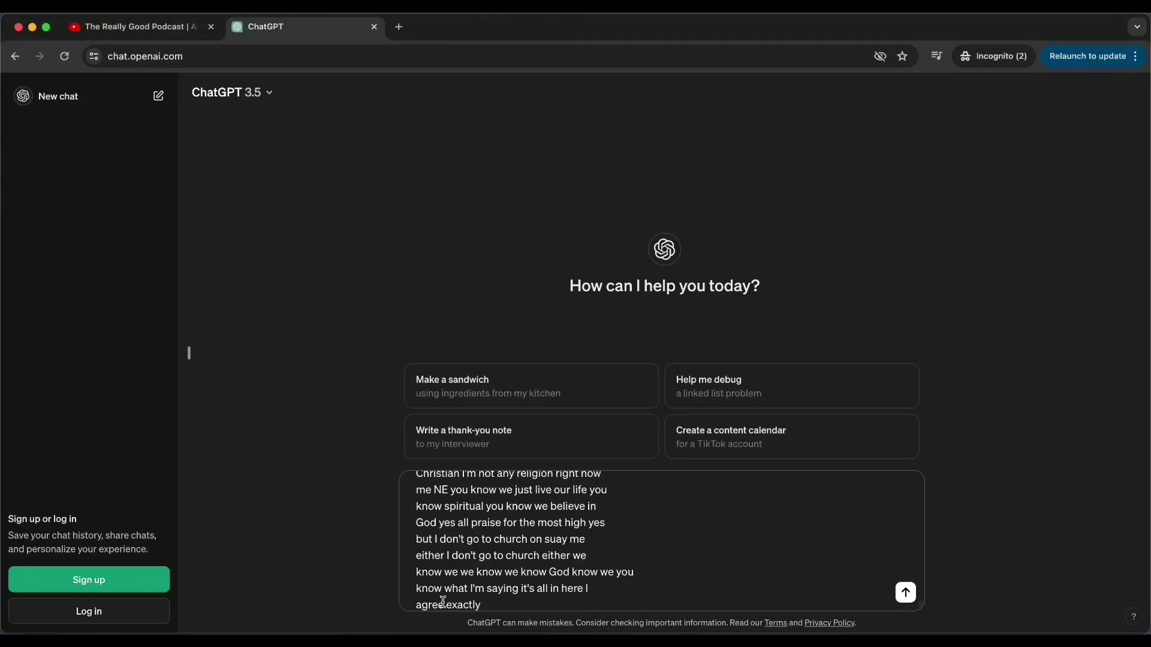
{"action": "key", "text": "Return"}
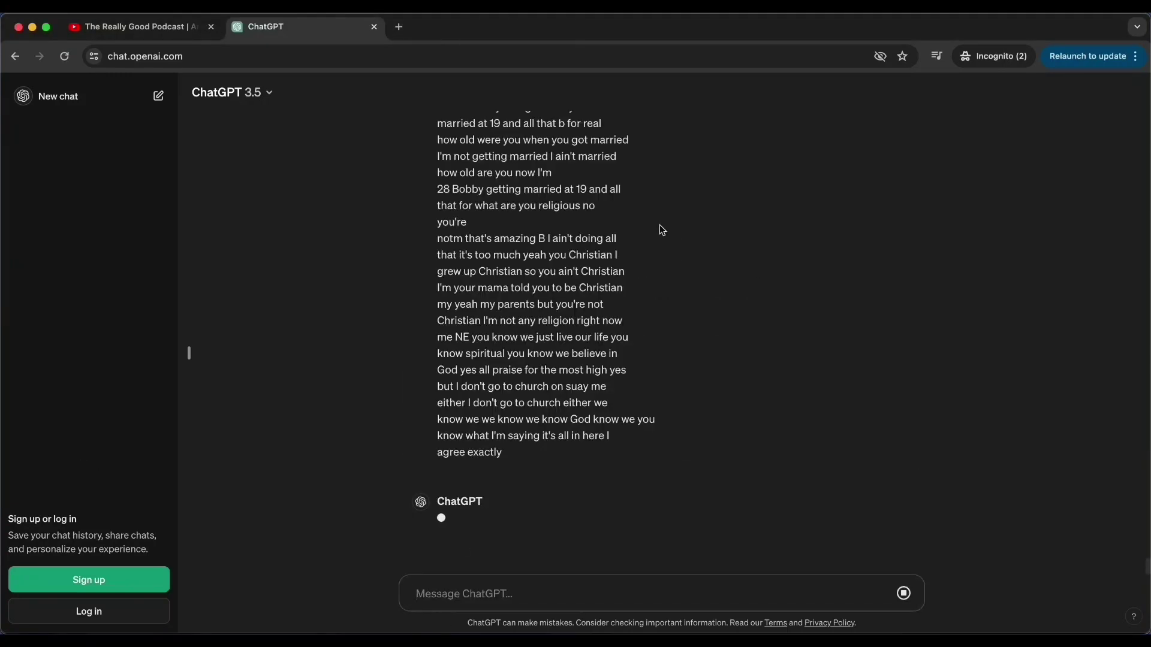
{"action": "scroll", "coordinate": [662, 231], "scroll_direction": "down", "scroll_amount": 20}
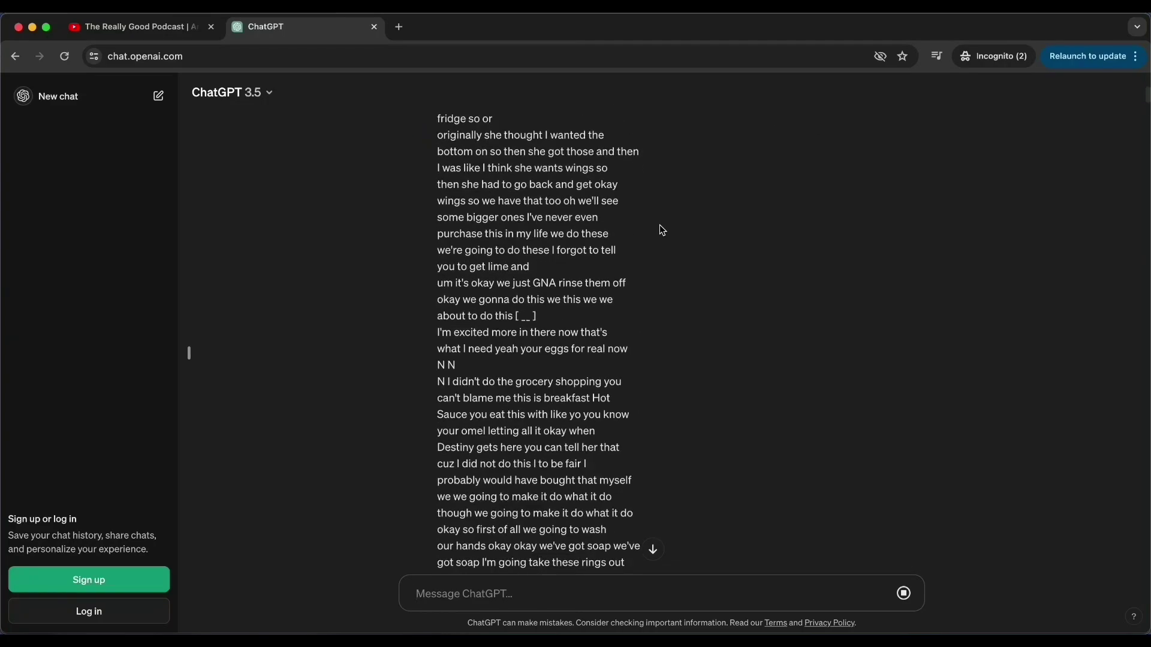
{"action": "scroll", "coordinate": [663, 231], "scroll_direction": "down", "scroll_amount": 12}
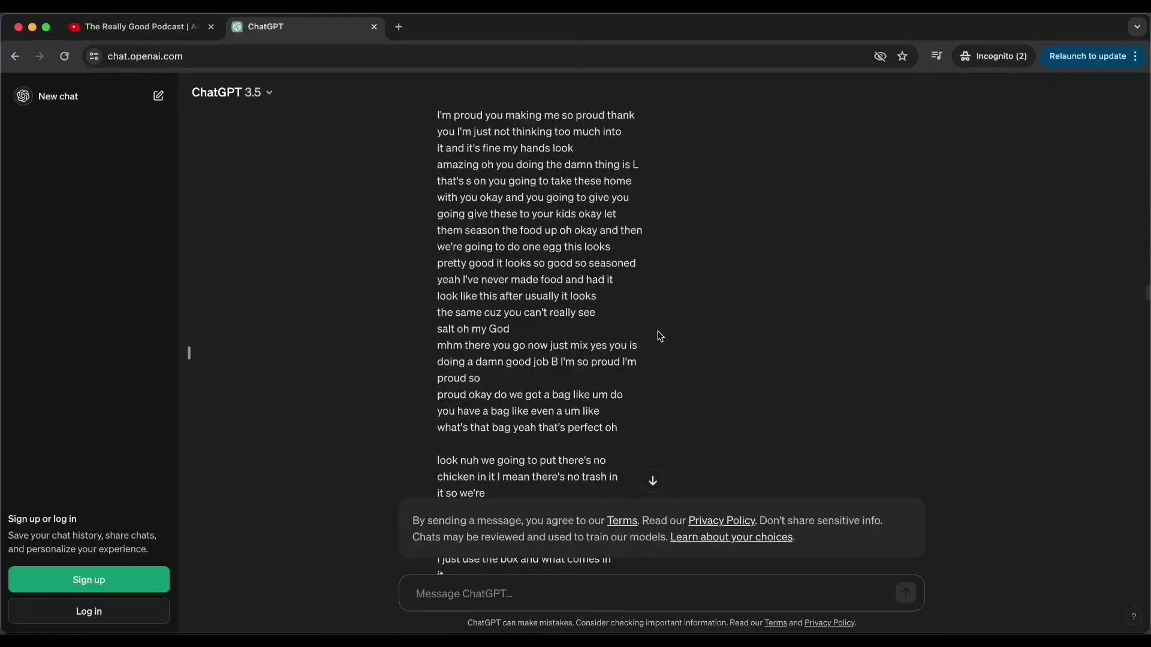
{"action": "scroll", "coordinate": [652, 489], "scroll_direction": "down", "scroll_amount": 5}
{"action": "scroll", "coordinate": [649, 485], "scroll_direction": "down", "scroll_amount": 10}
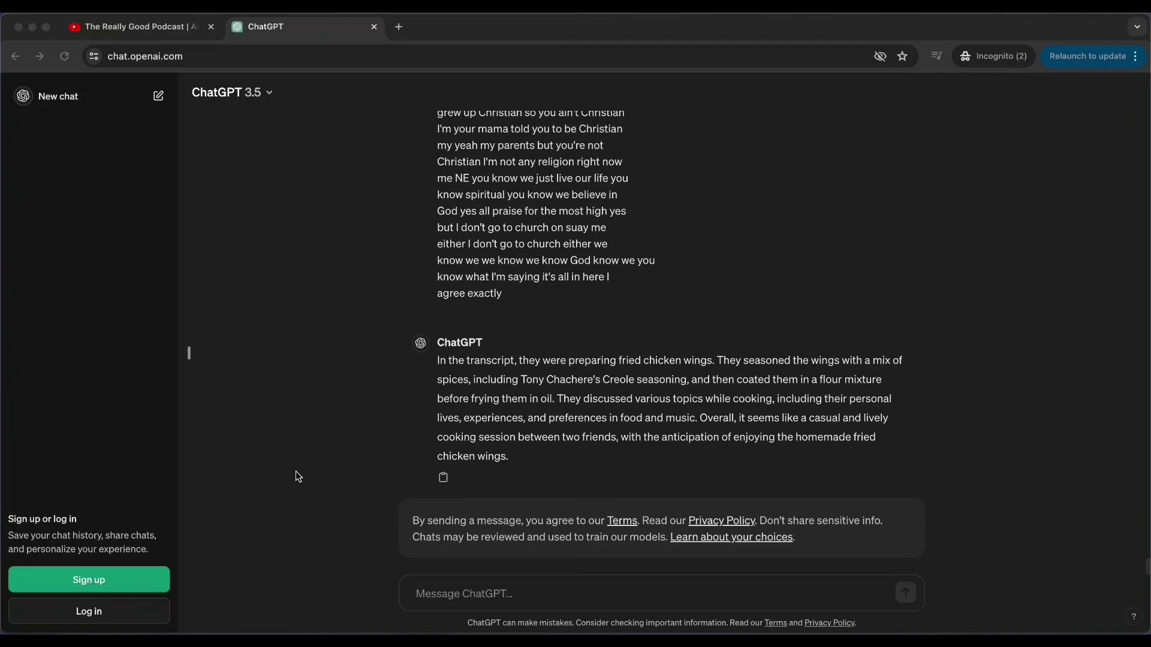
{"action": "left_click", "coordinate": [518, 593]}
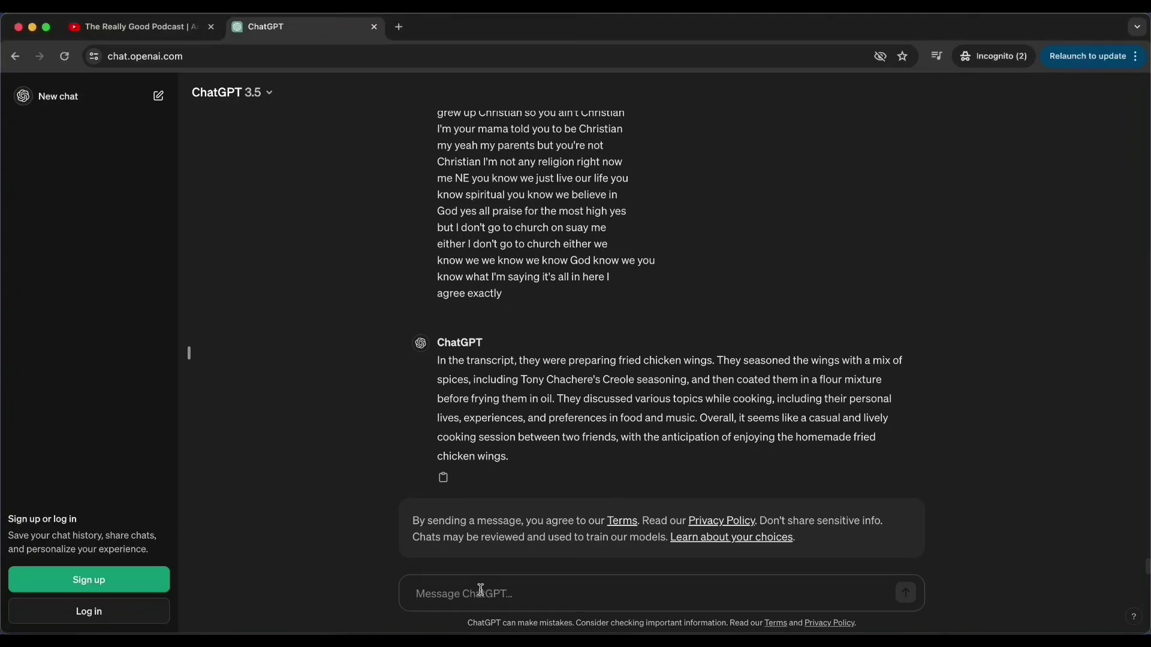
Step: Ask which spices were used in the chicken wings
{"action": "type", "text": "can you tell me which spices they used in the chicken wings recipe?"}
{"action": "key", "text": "BackSpace"}
{"action": "key", "text": "Return"}
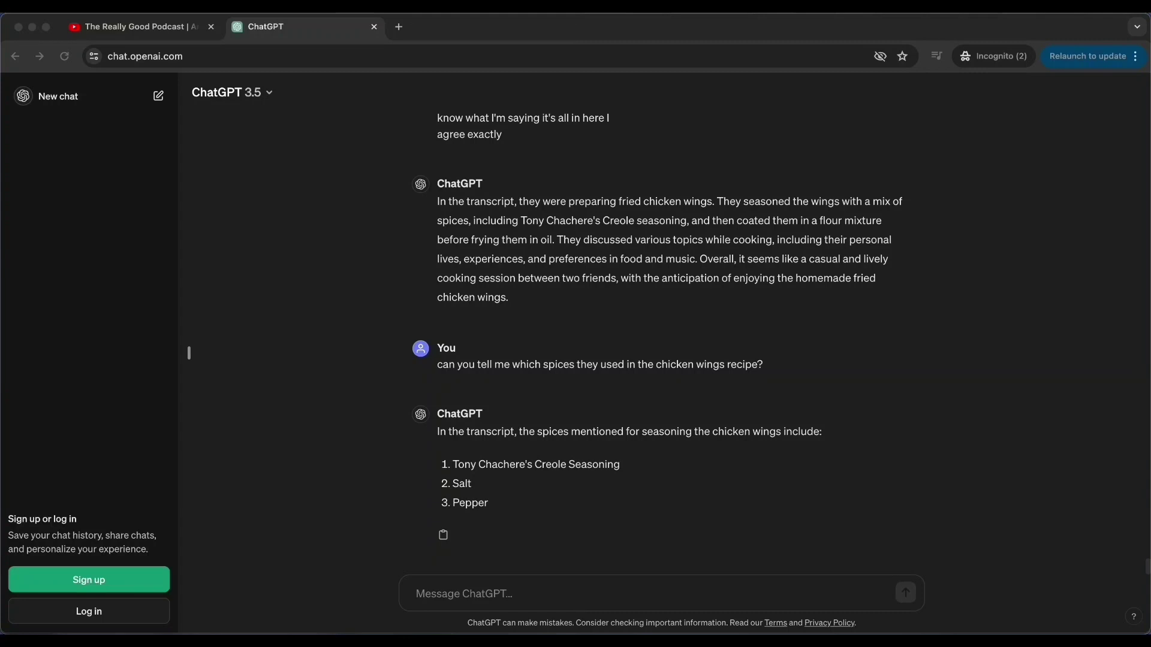
Step: Ask ChatGPT to summarize the chicken wings recipe from the transcript
{"action": "left_click", "coordinate": [452, 593]}
{"action": "type", "text": "can you summarize the chicken wings recipe"}
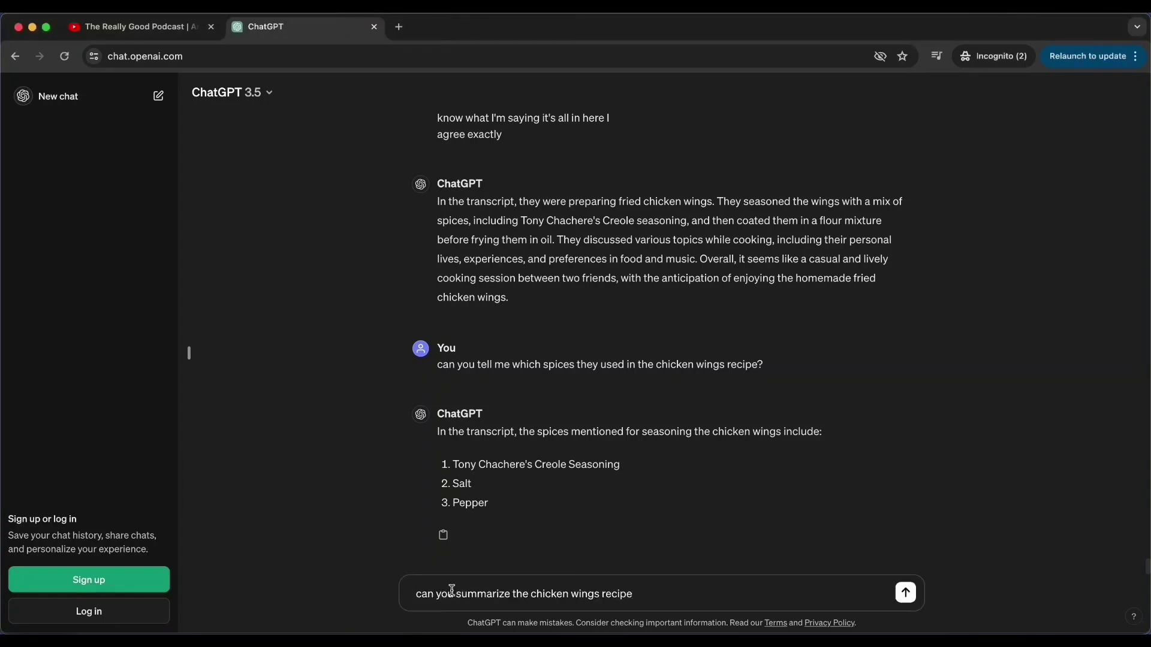
{"action": "type", "text": " from the transcript"}
{"action": "key", "text": "Return"}
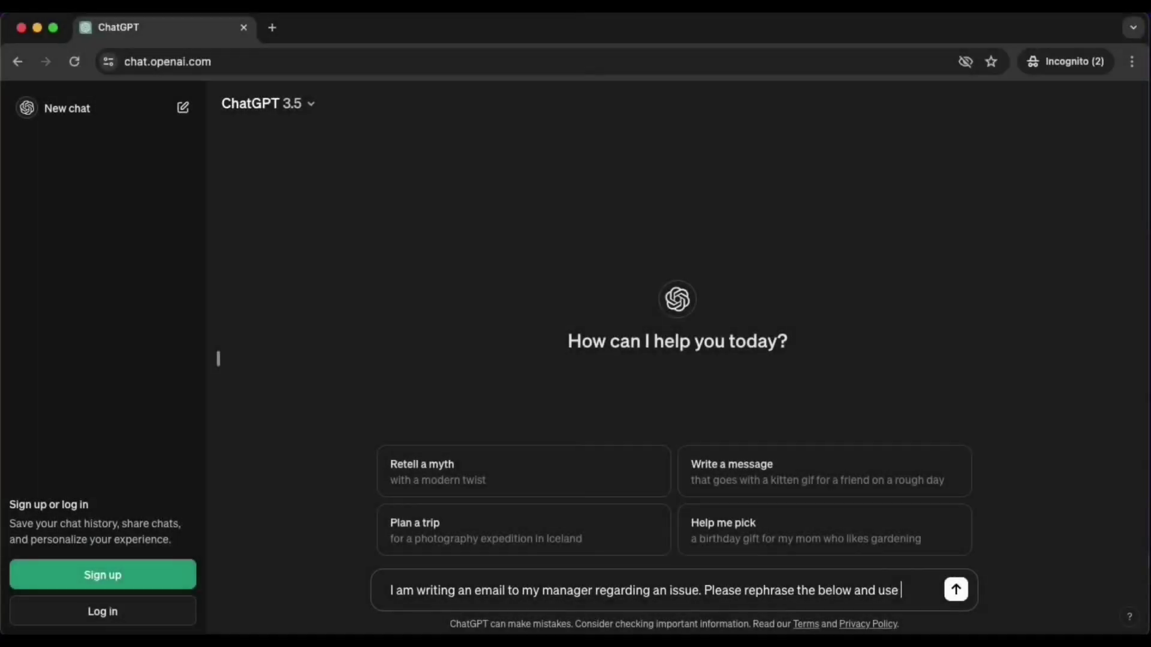
Step: Send the pasted email draft asking for a professional rephrasing that doesn't sound angry or annoyed
{"action": "type", "text": "professi"}
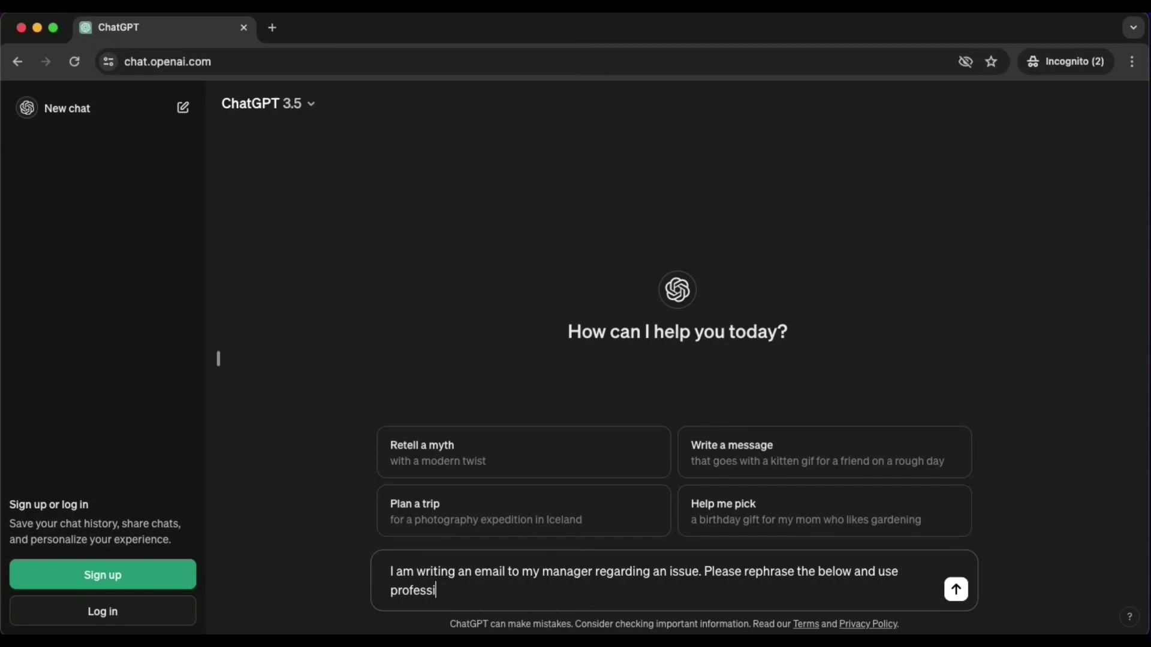
{"action": "type", "text": "onal language. "}
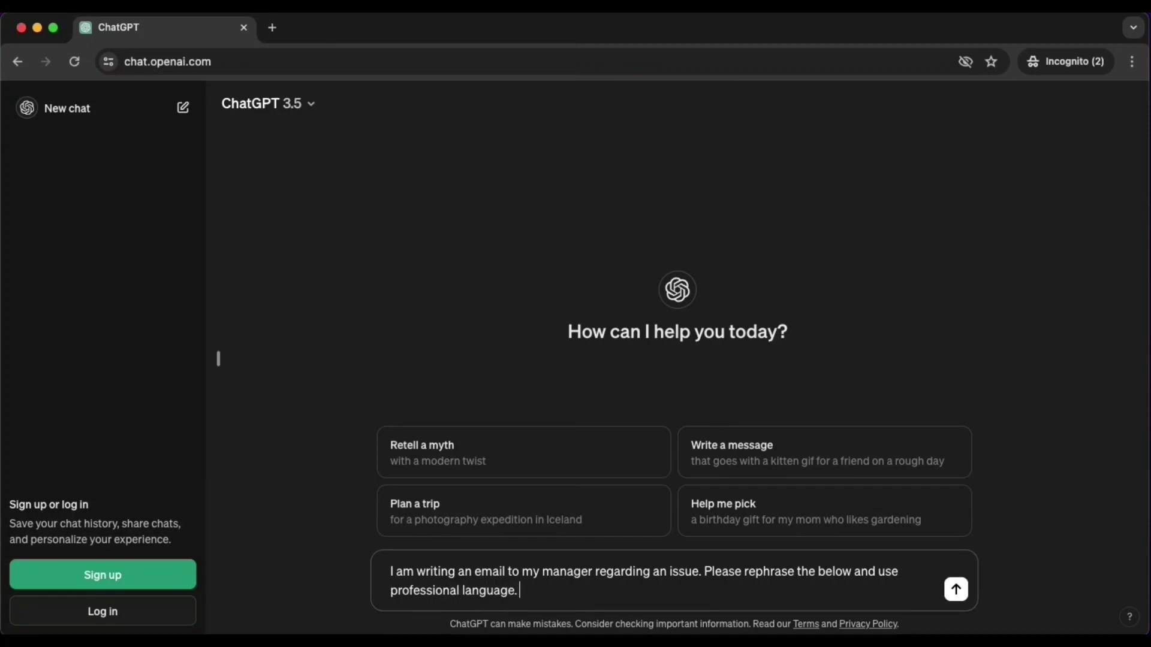
{"action": "type", "text": "Do not make it sound angry"}
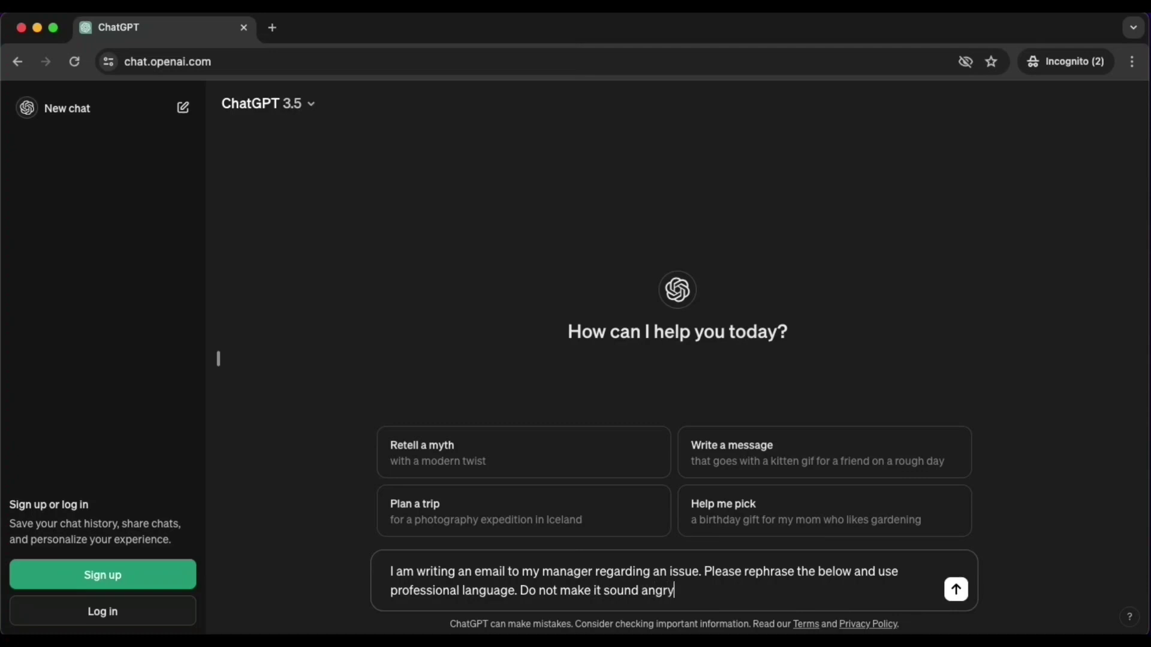
{"action": "type", "text": " or annoyed."}
{"action": "key", "text": "shift+Return"}
{"action": "key", "text": "shift+Return"}
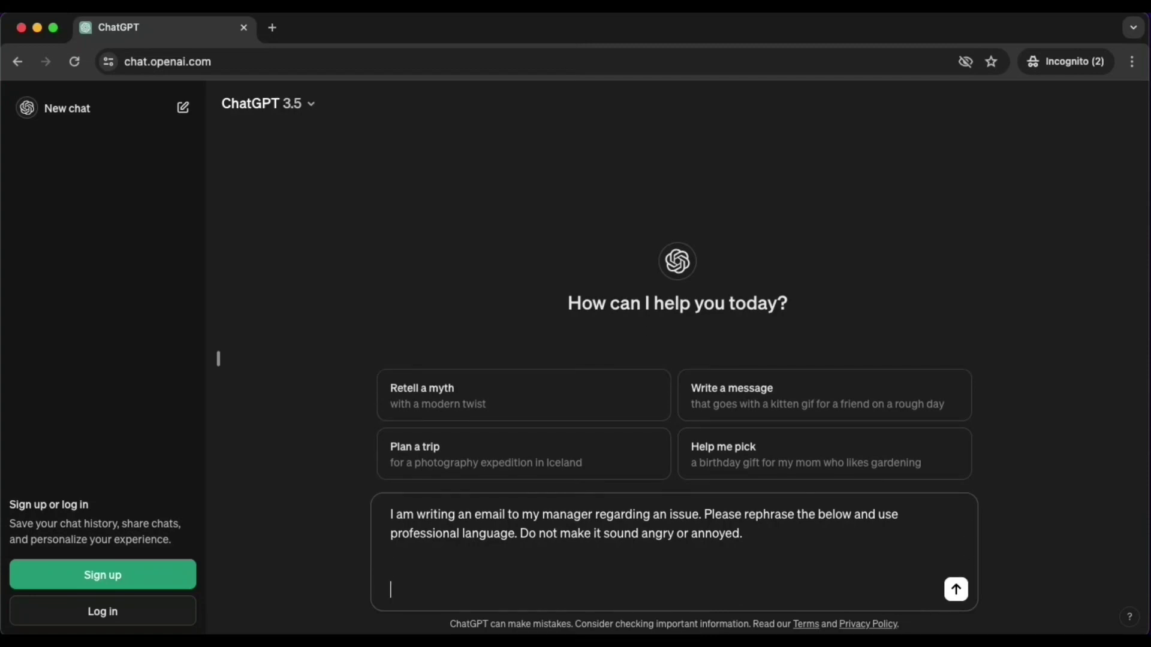
{"action": "type", "text": "Hi John  Tim has changed the scope of the task due by the end of the month again, and this is too last minute this time. I can't do it by the end of the month. Tim should change or re-adjust the scope. I can't make any more adjustments on my end to accommodate it. Please handle this matter from here on out."}
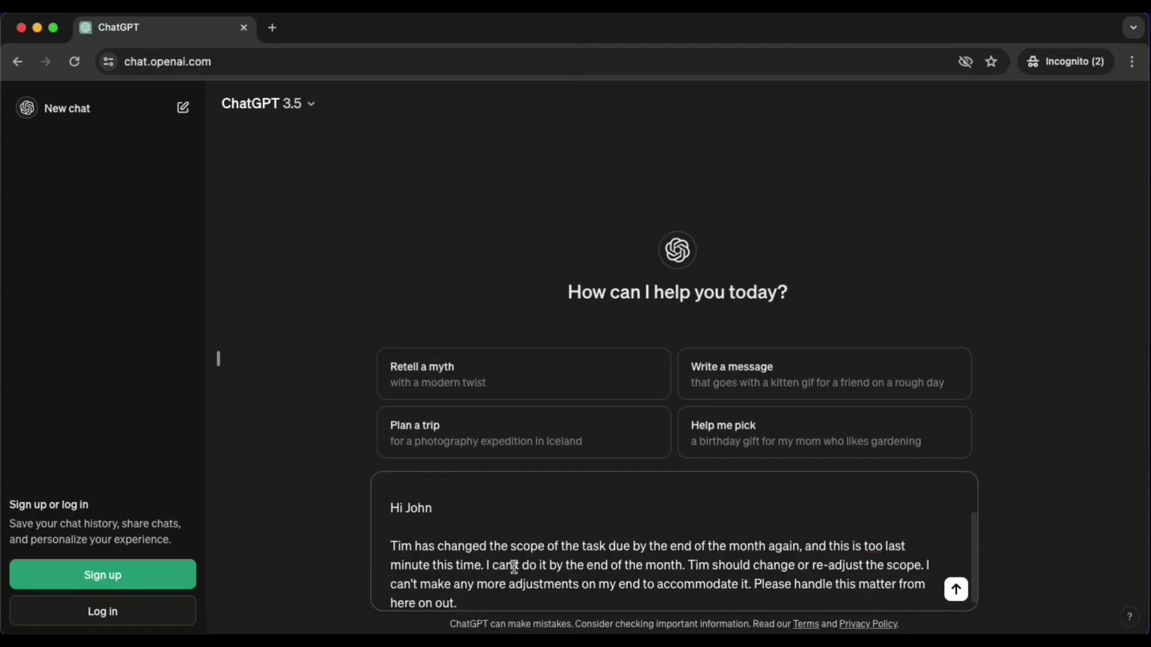
{"action": "scroll", "coordinate": [514, 567], "scroll_direction": "down", "scroll_amount": 1}
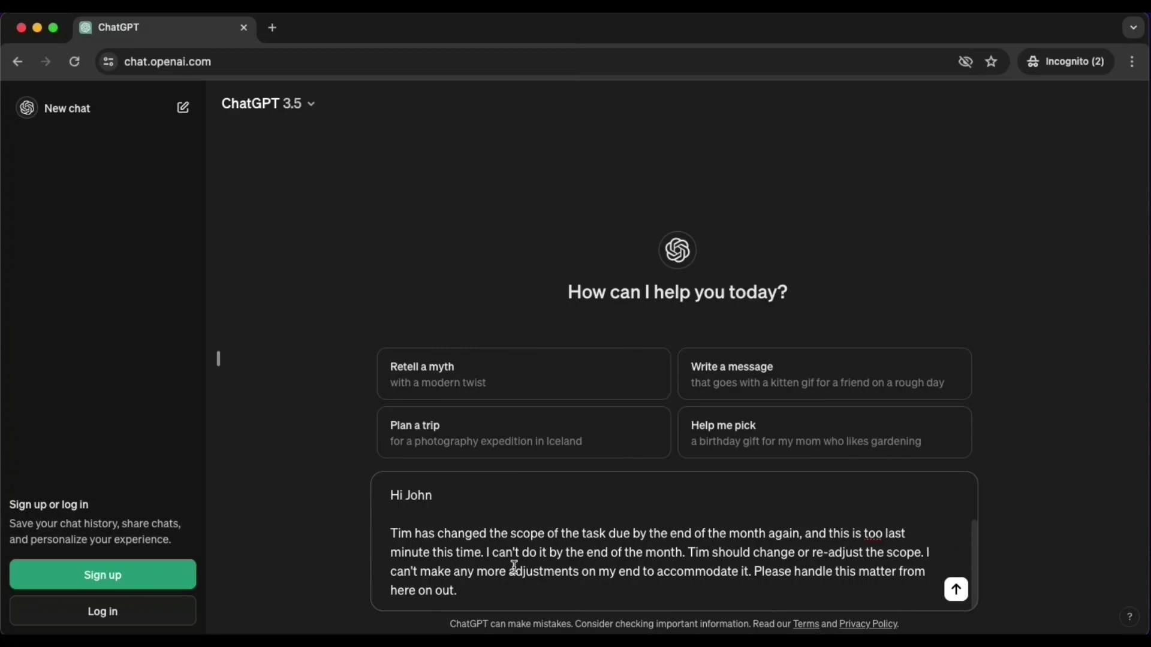
{"action": "left_click", "coordinate": [882, 534]}
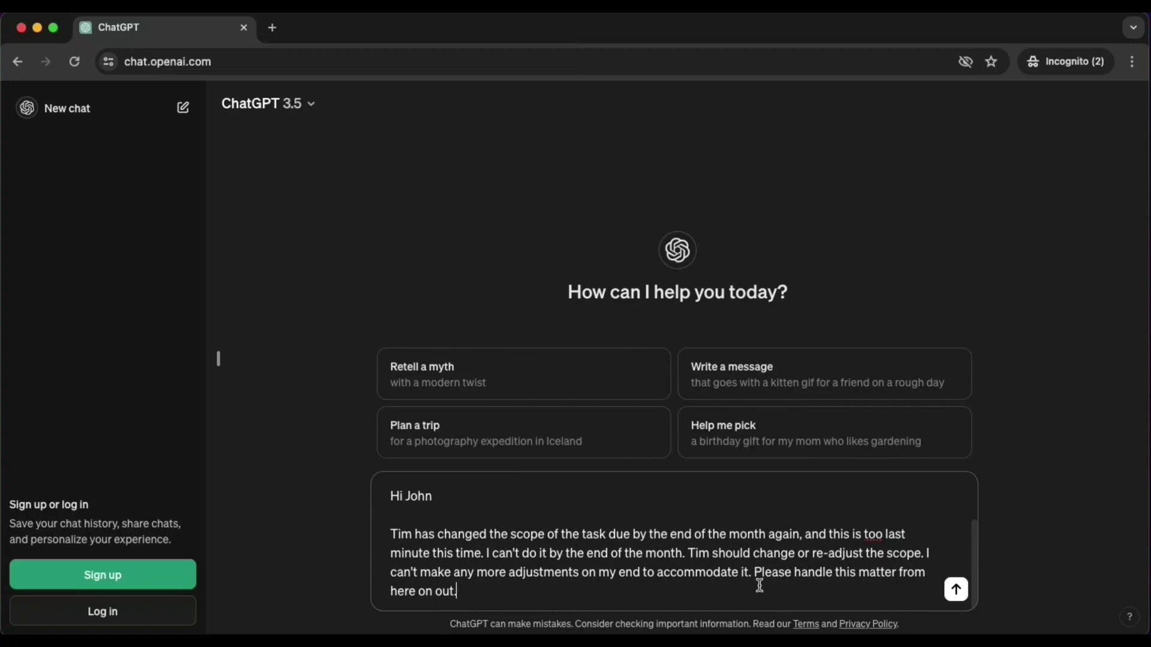
{"action": "key", "text": "Return"}
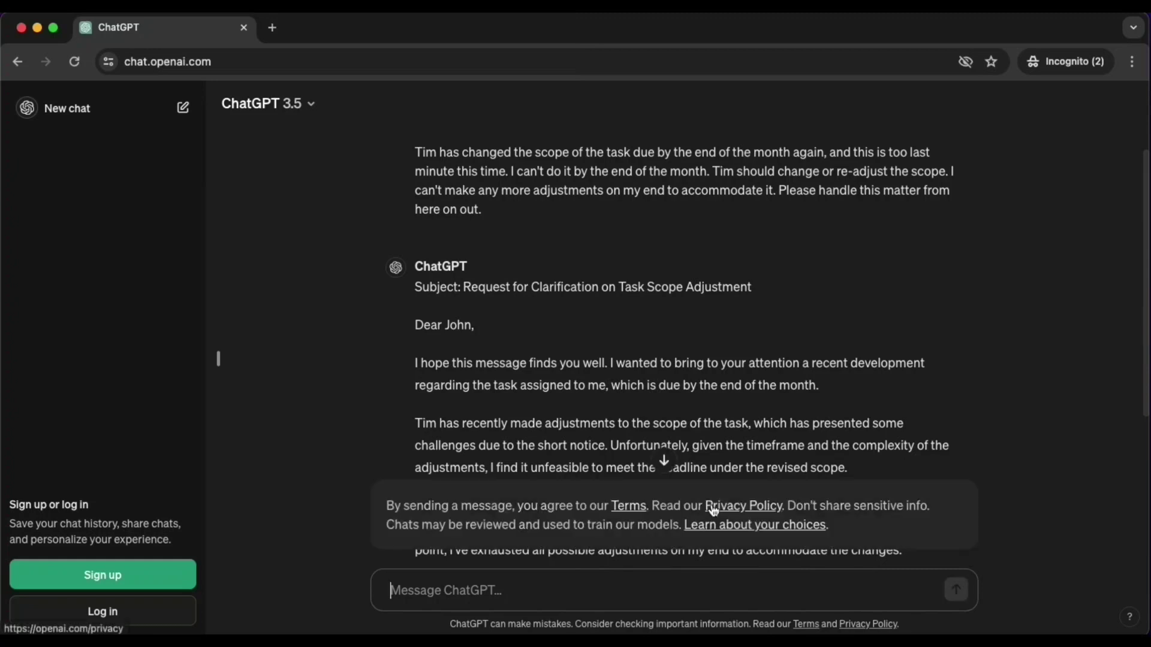
Step: Scroll through the 'Request for Clarification on Task Scope Adjustment' email down to its sign-off and back
{"action": "scroll", "coordinate": [750, 420], "scroll_direction": "down", "scroll_amount": 3}
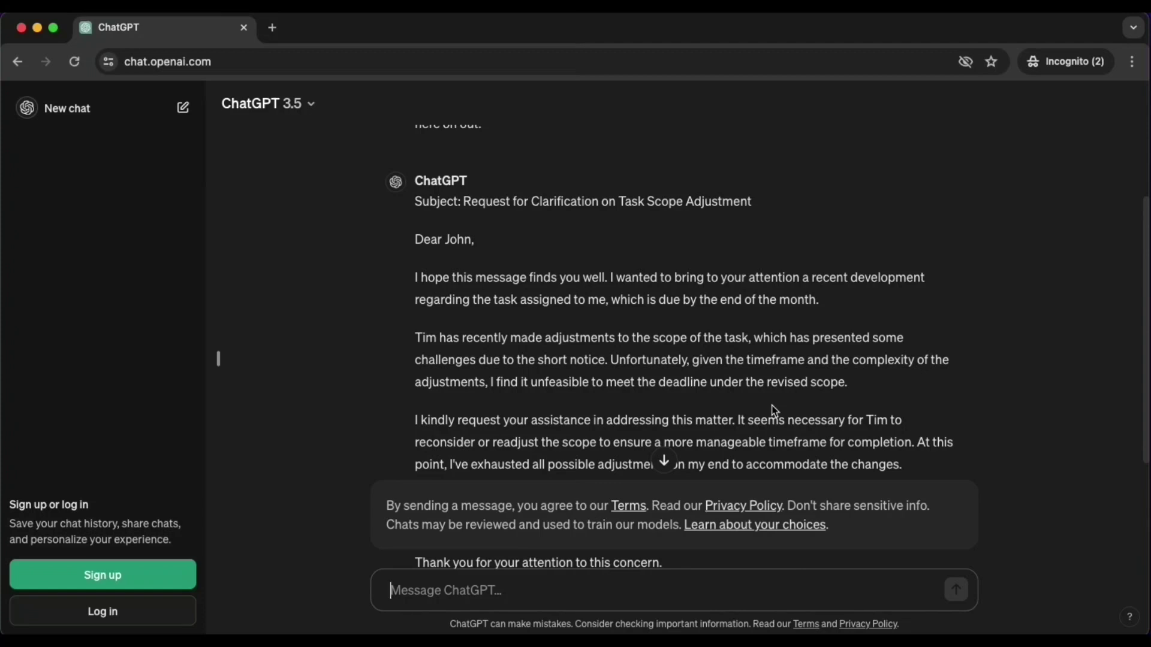
{"action": "scroll", "coordinate": [774, 411], "scroll_direction": "down", "scroll_amount": 2}
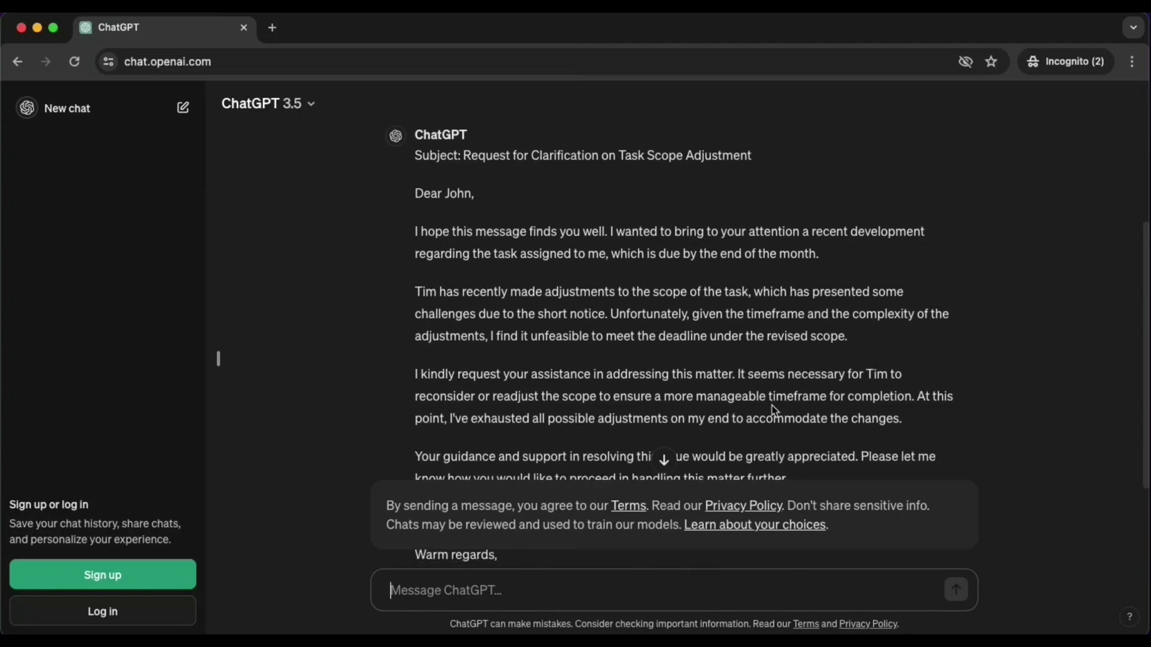
{"action": "scroll", "coordinate": [774, 411], "scroll_direction": "down", "scroll_amount": 2}
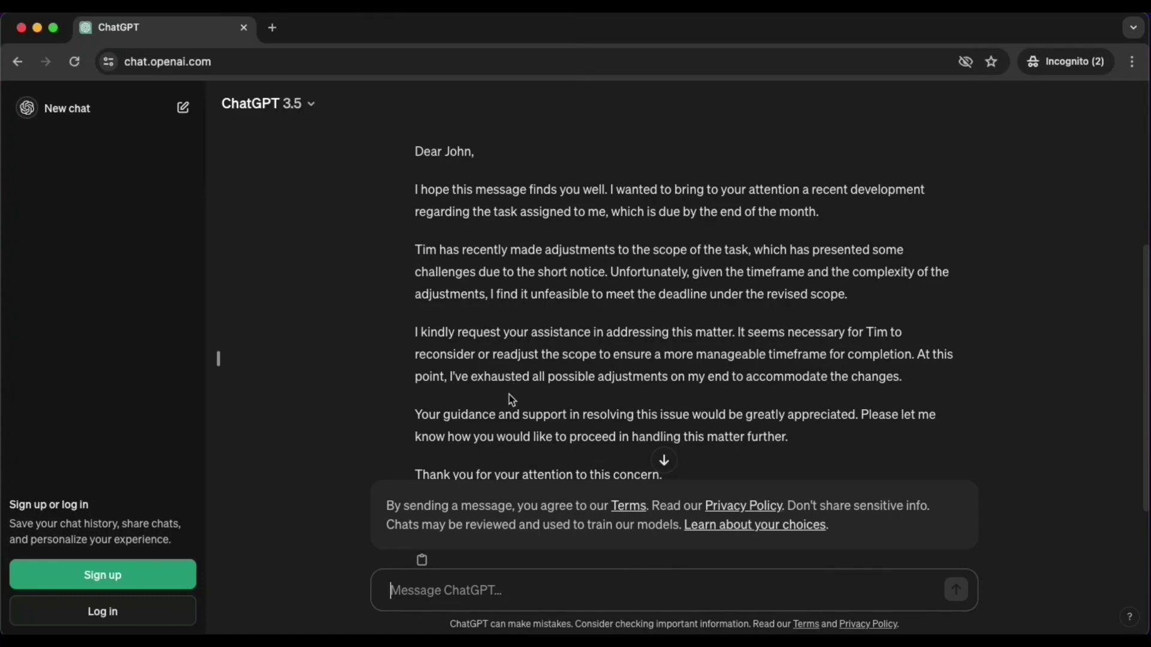
{"action": "scroll", "coordinate": [512, 400], "scroll_direction": "down", "scroll_amount": 2}
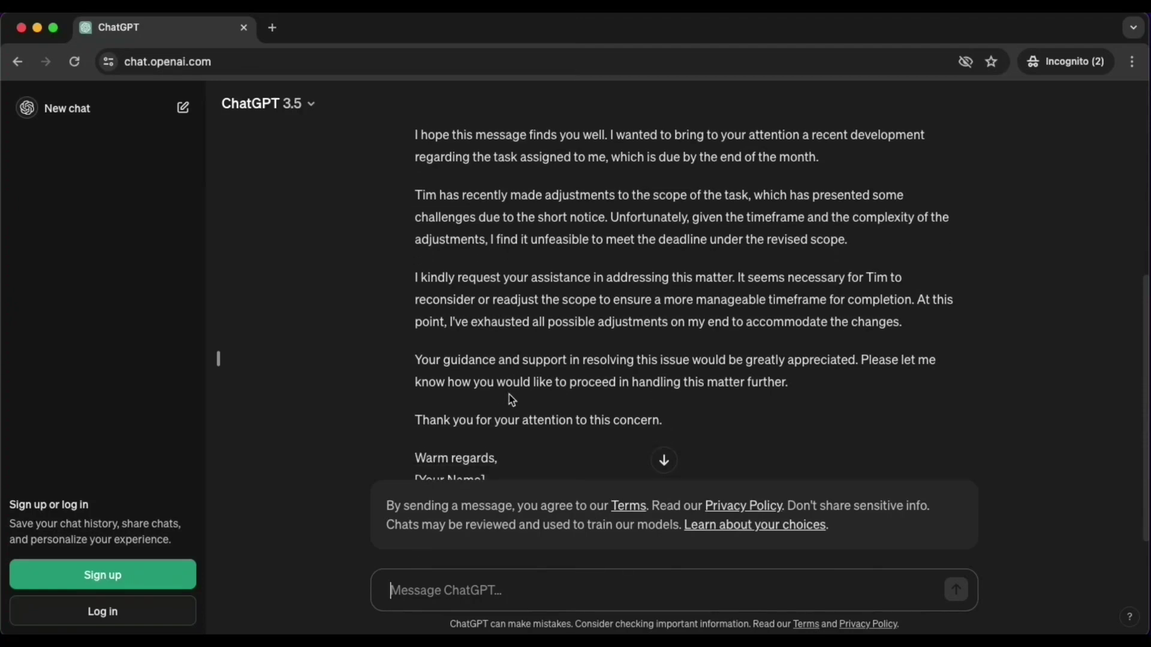
{"action": "scroll", "coordinate": [511, 400], "scroll_direction": "down", "scroll_amount": 2}
{"action": "scroll", "coordinate": [511, 399], "scroll_direction": "up", "scroll_amount": 2}
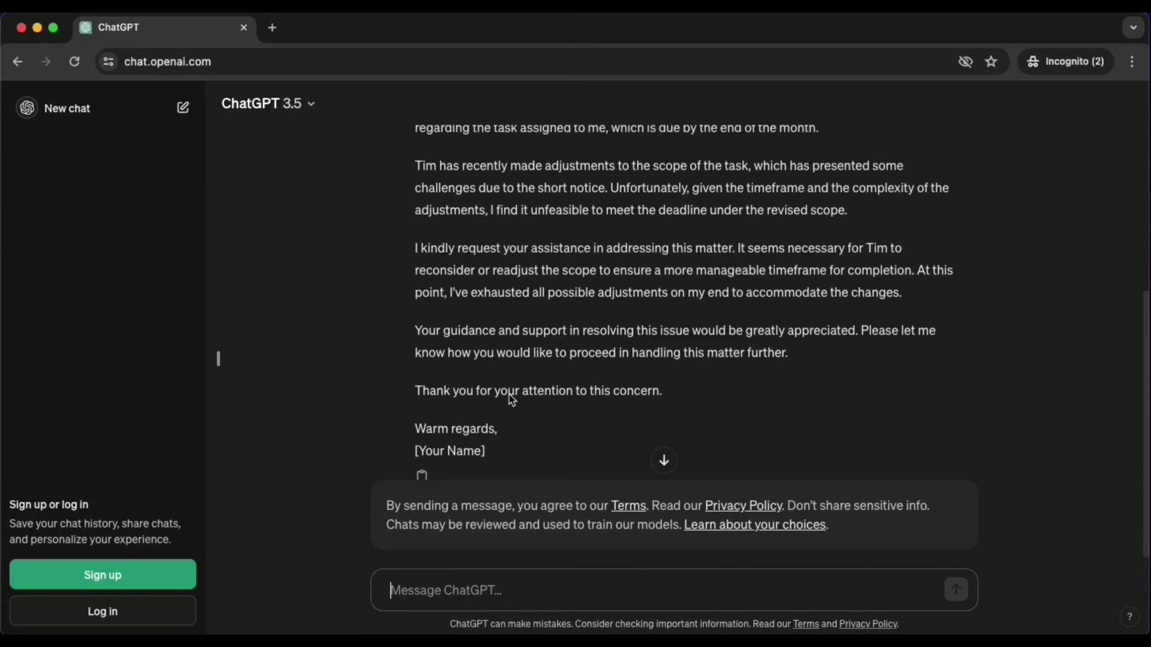
{"action": "scroll", "coordinate": [511, 399], "scroll_direction": "up", "scroll_amount": 3}
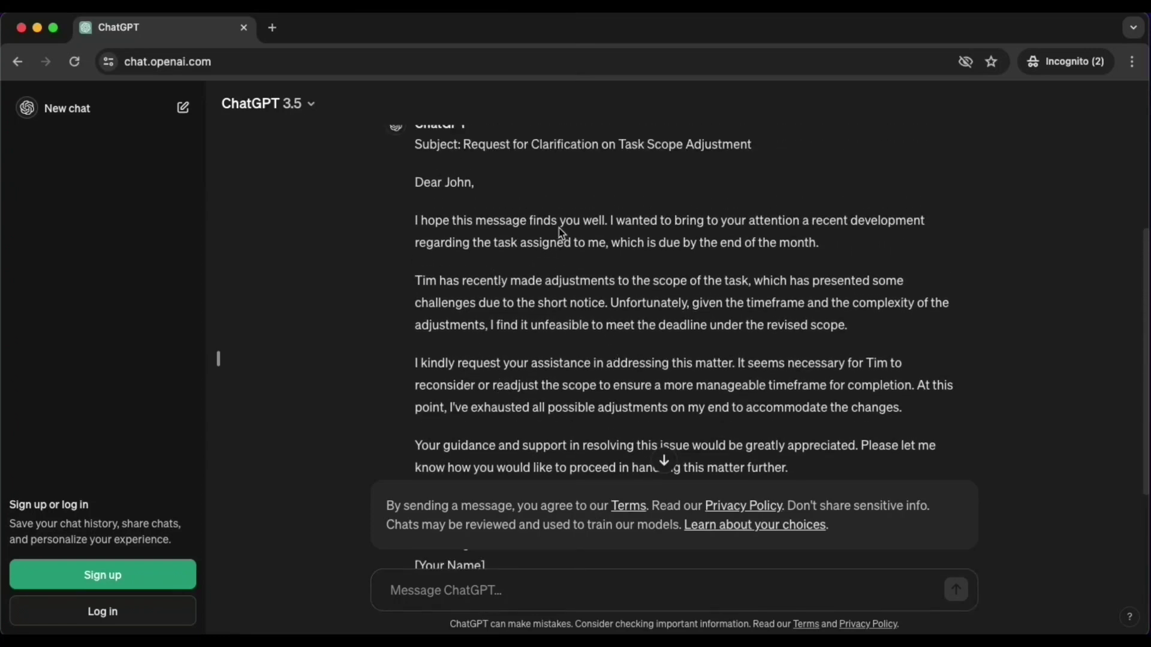
{"action": "scroll", "coordinate": [559, 228], "scroll_direction": "up", "scroll_amount": 5}
{"action": "scroll", "coordinate": [562, 234], "scroll_direction": "up", "scroll_amount": 3}
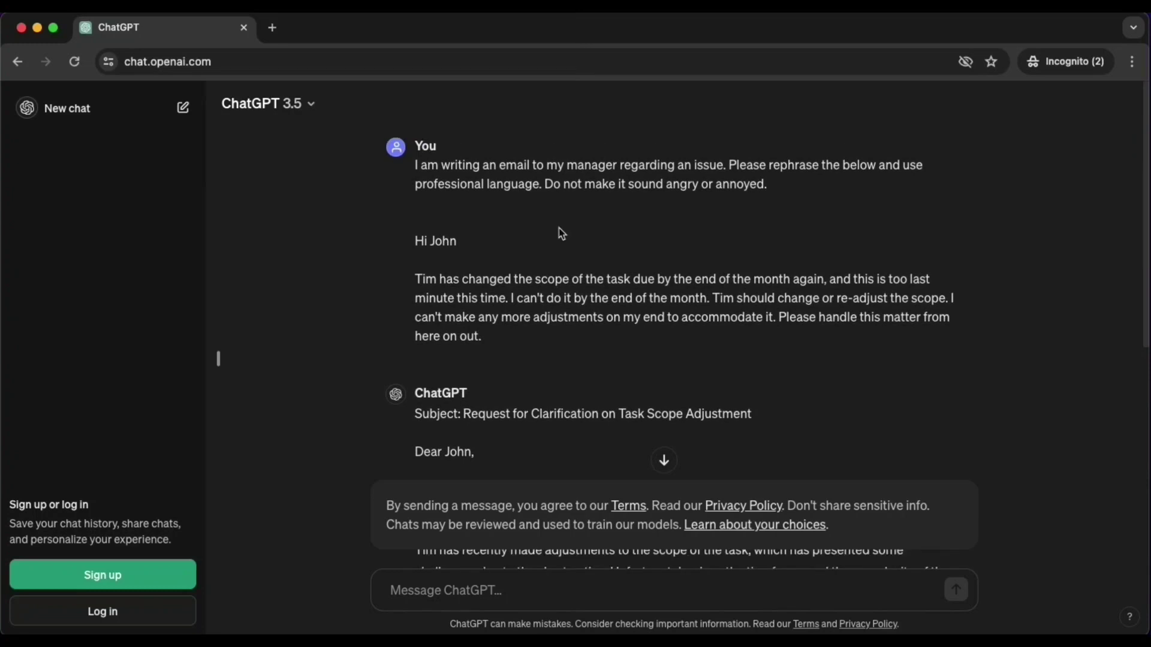
{"action": "scroll", "coordinate": [562, 234], "scroll_direction": "down", "scroll_amount": 3}
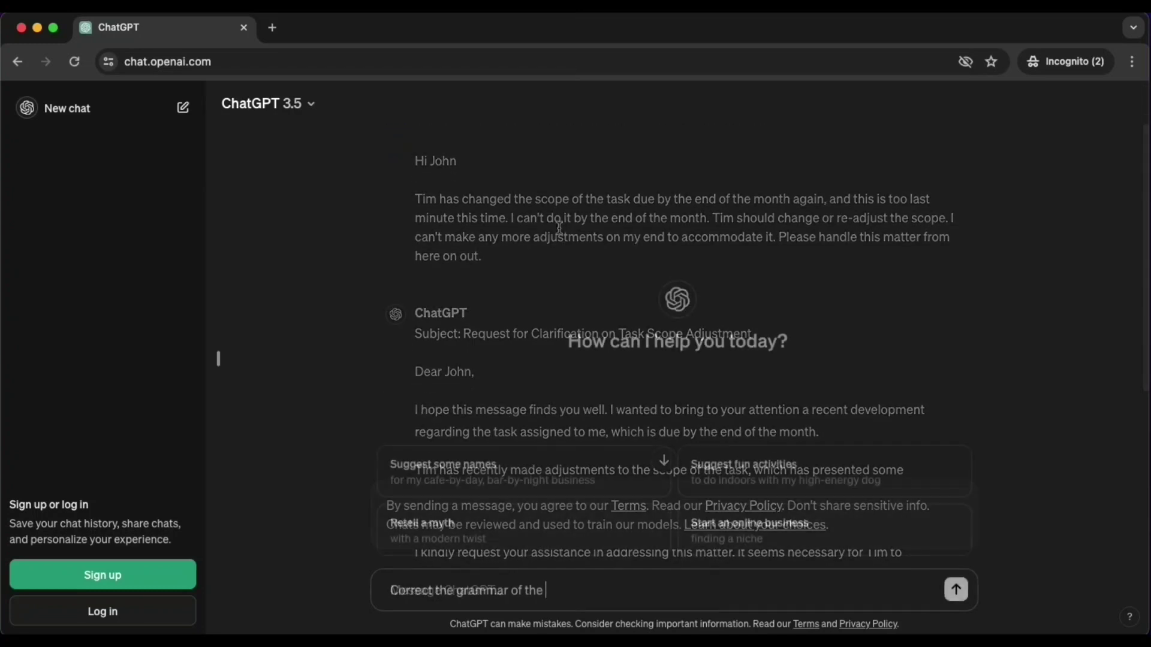
Step: Finish the grammar request with the faulty wildflower bloom sentence, fix a typo, and send it
{"action": "type", "text": "ollowi"}
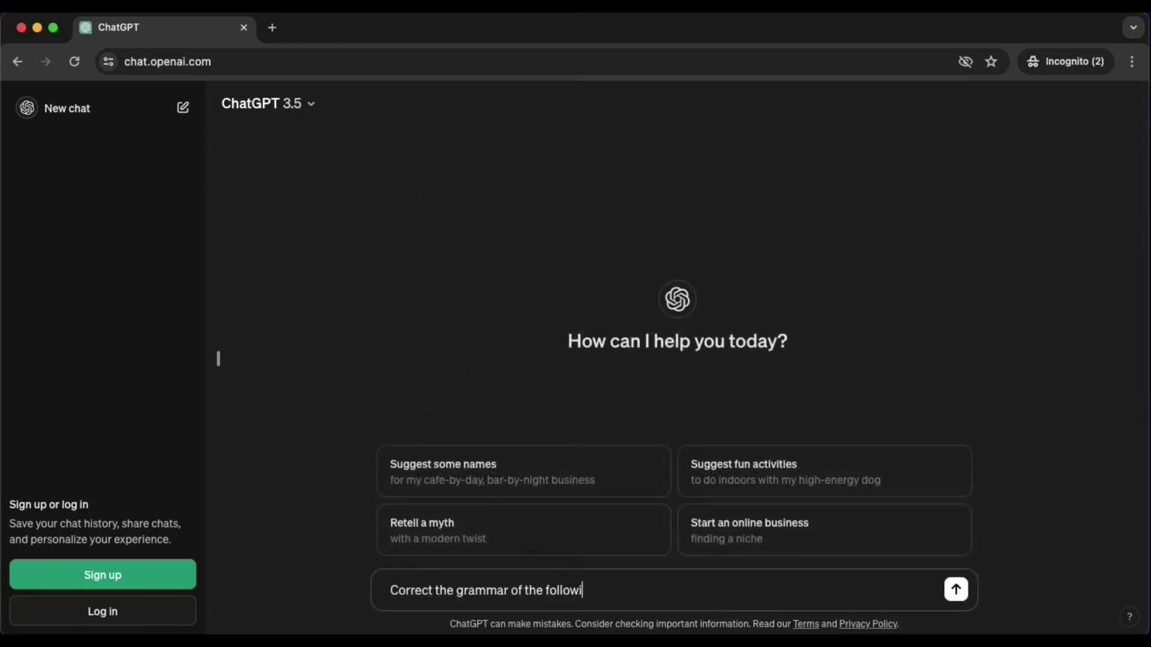
{"action": "type", "text": "ng:"}
{"action": "key", "text": "shift+Return"}
{"action": "key", "text": "shift+Return"}
{"action": "key", "text": "shift+Return"}
{"action": "key", "text": "shift+Return"}
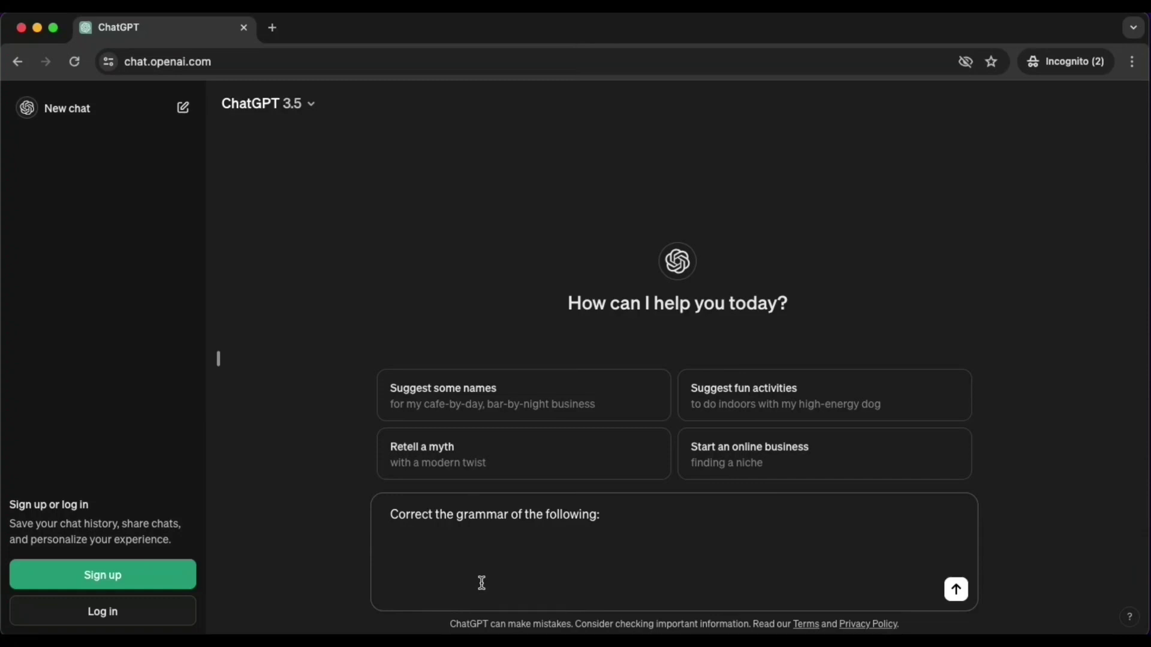
{"action": "type", "text": "I went to the the wildflowr blo"}
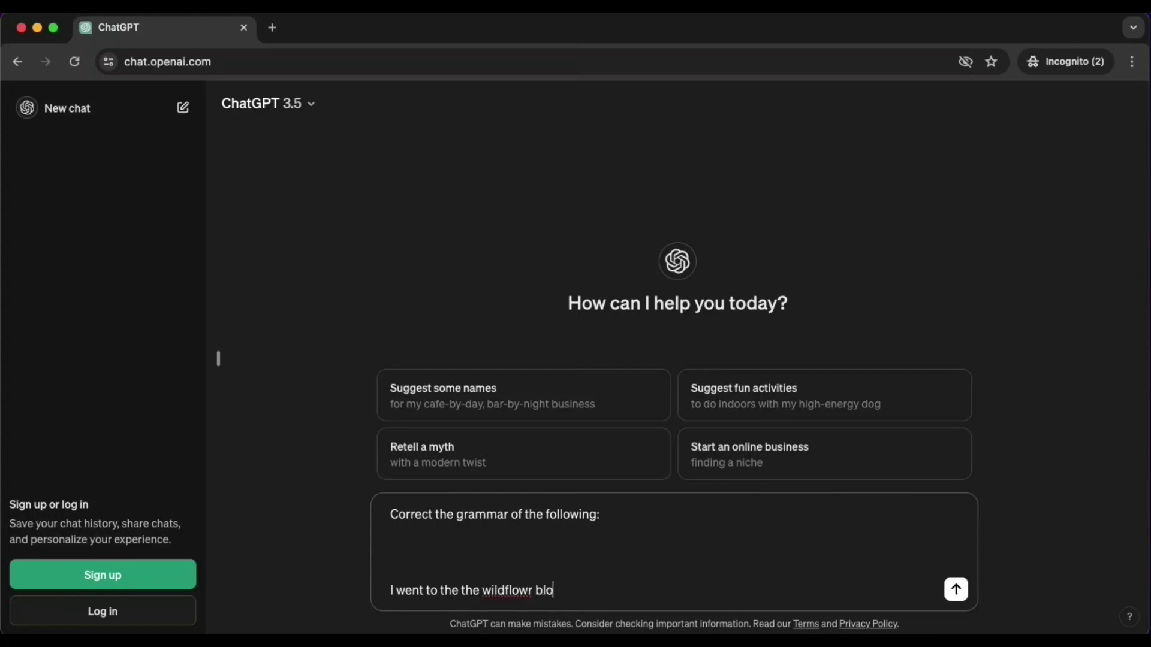
{"action": "type", "text": "om and it was so"}
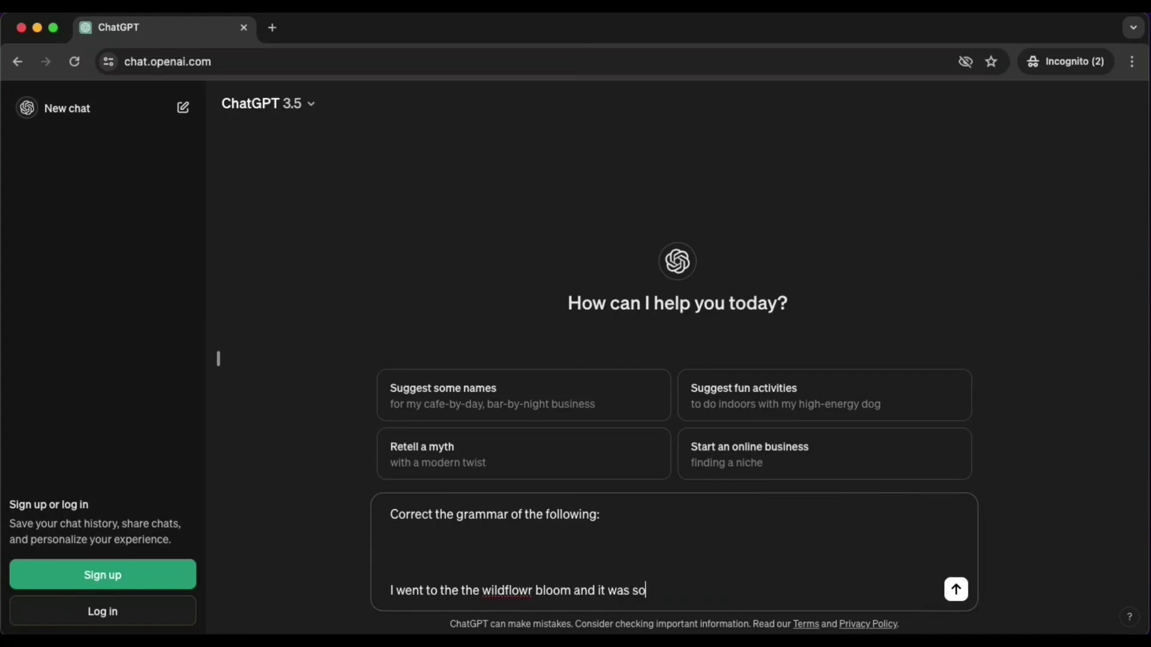
{"action": "type", "text": " beautiful and I su"}
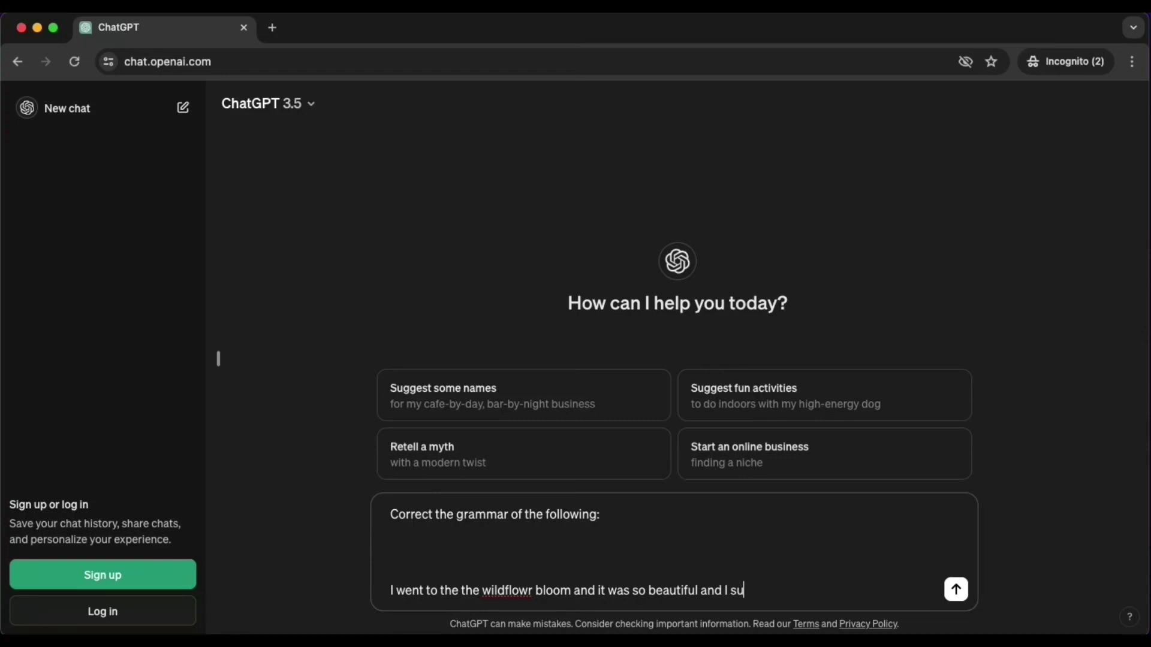
{"action": "type", "text": "ggest you to go there within "}
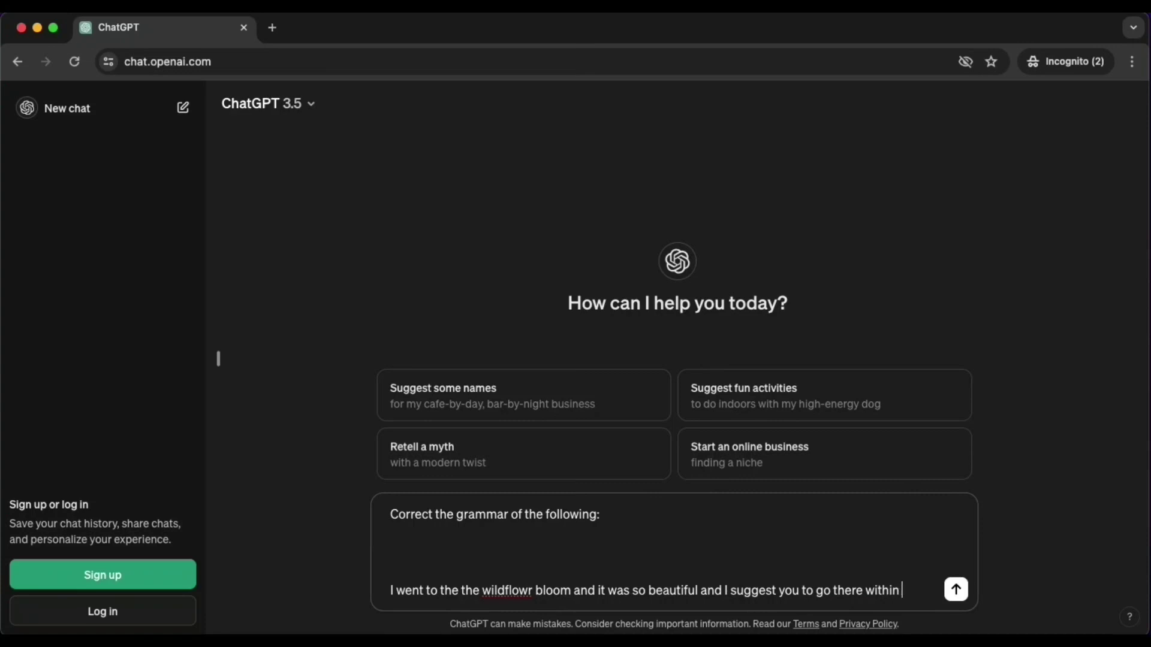
{"action": "type", "text": "2 weeks because the"}
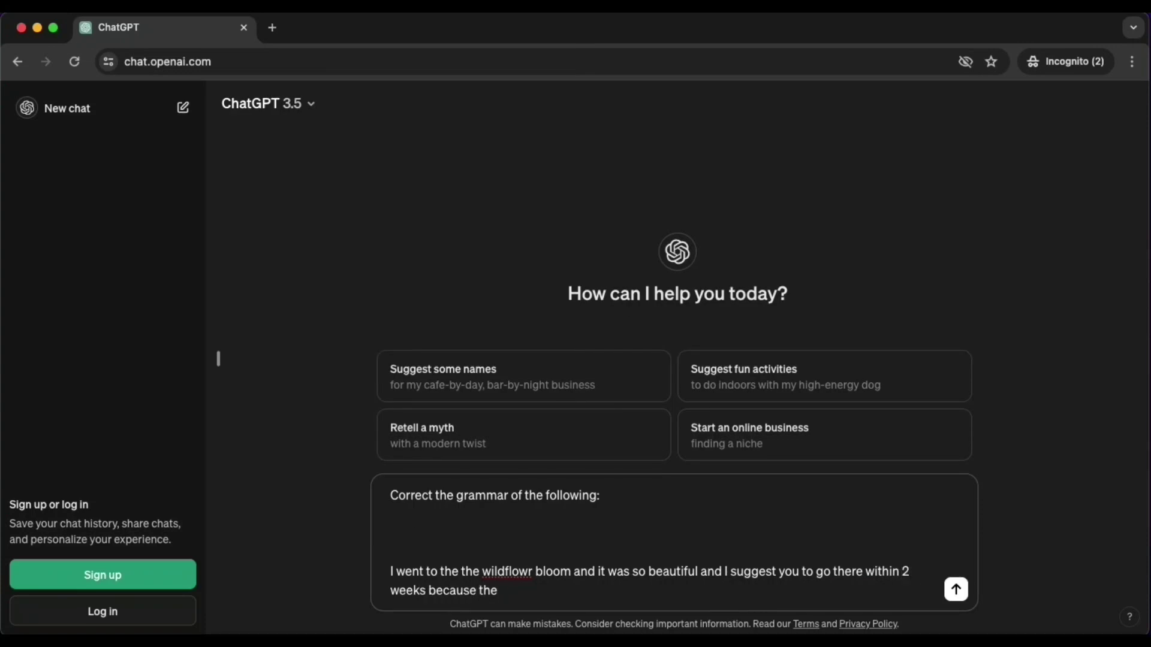
{"action": "type", "text": " flowers may wither after tga"}
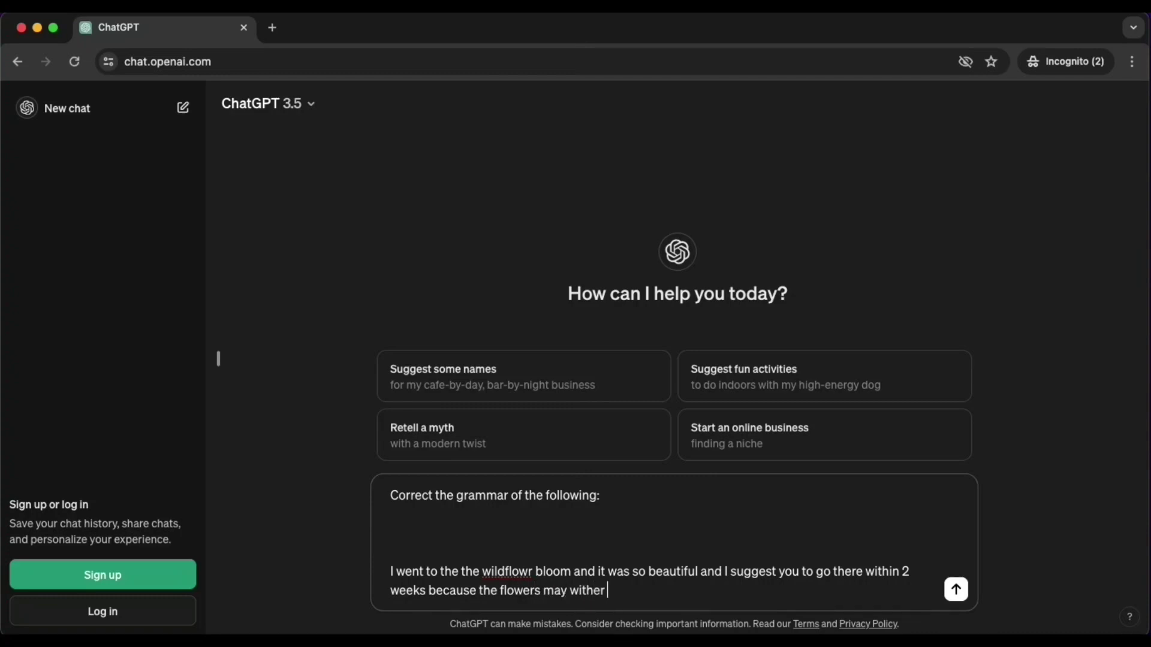
{"action": "key", "text": "BackSpace"}
{"action": "key", "text": "BackSpace"}
{"action": "type", "text": "hat"}
{"action": "key", "text": "Return"}
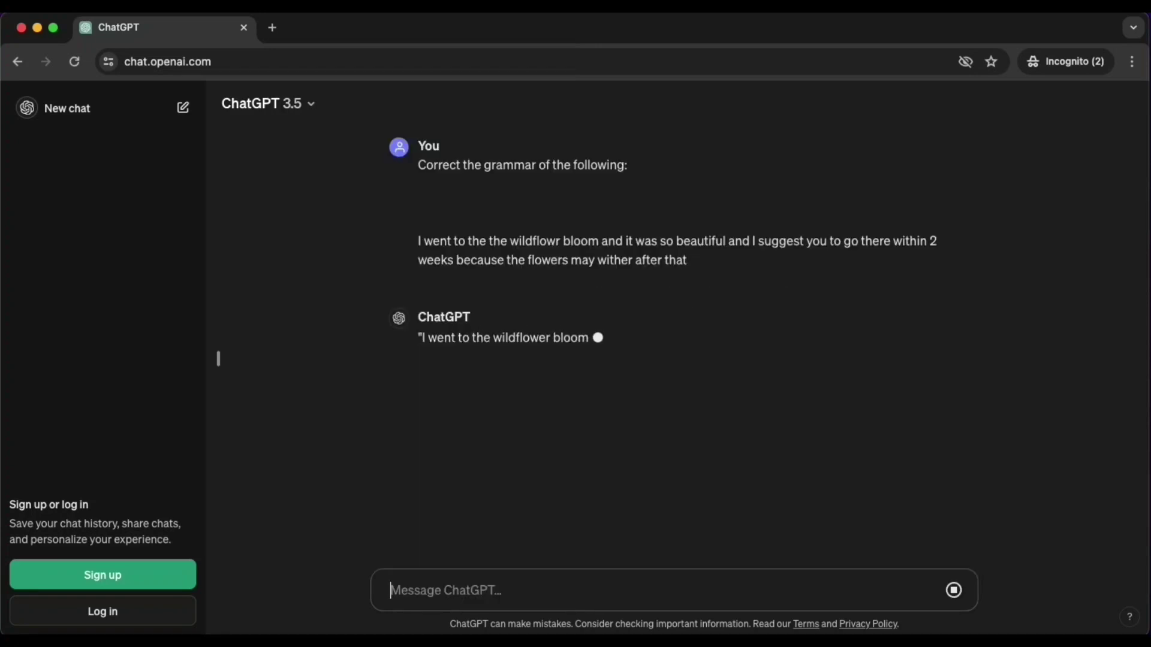